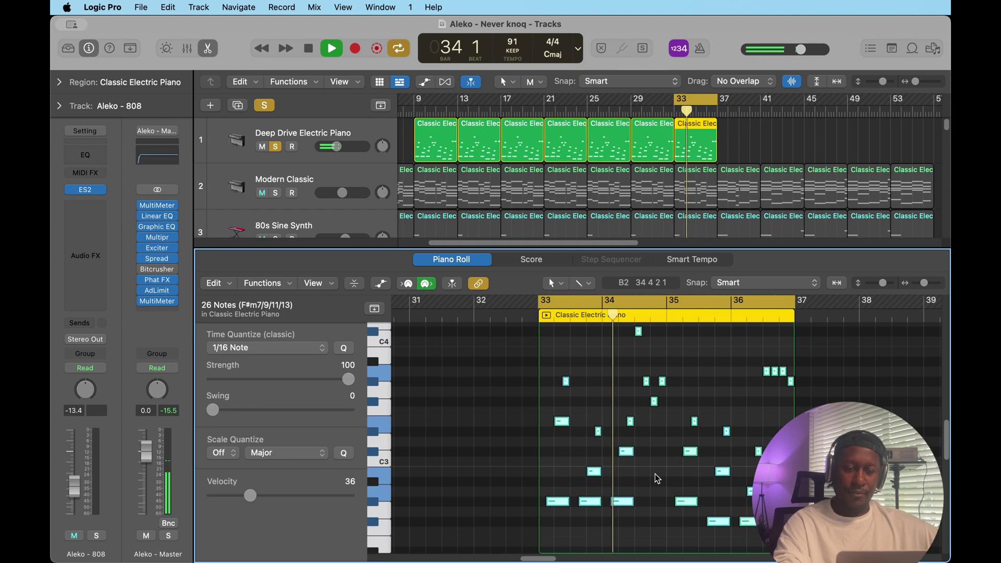
Step: Listen to the soloed Deep Drive Electric Piano part looping over bars 33 to 37, and stop playback
{"action": "key", "text": "ctrl+m"}
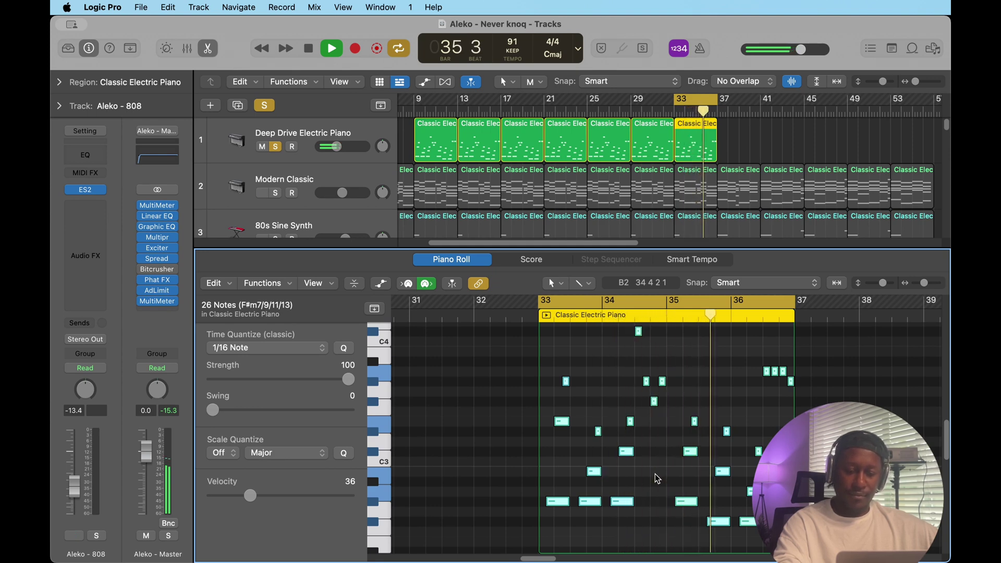
{"action": "key", "text": "ctrl+m"}
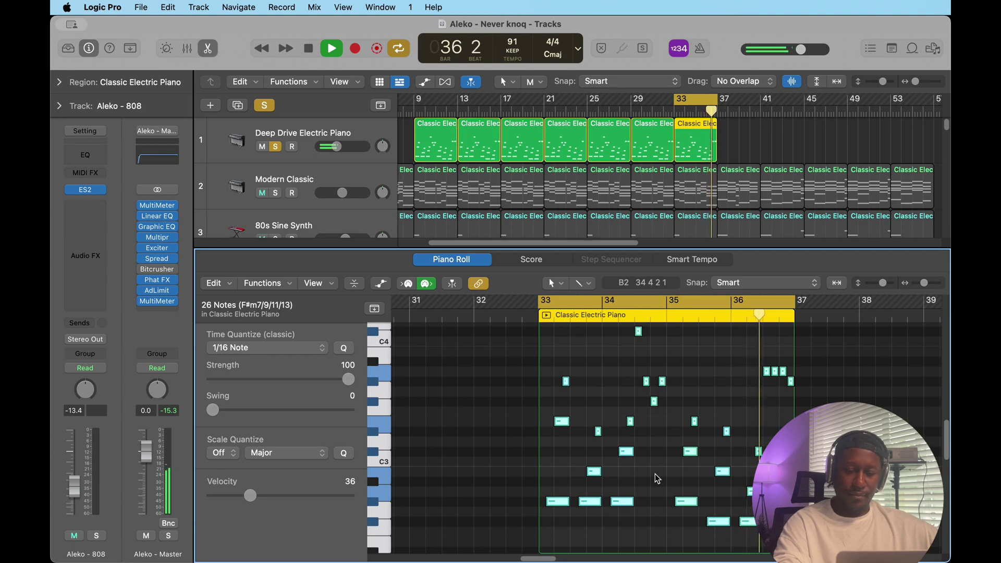
{"action": "key", "text": "ctrl+m"}
{"action": "key", "text": "space"}
{"action": "key", "text": "ctrl+m"}
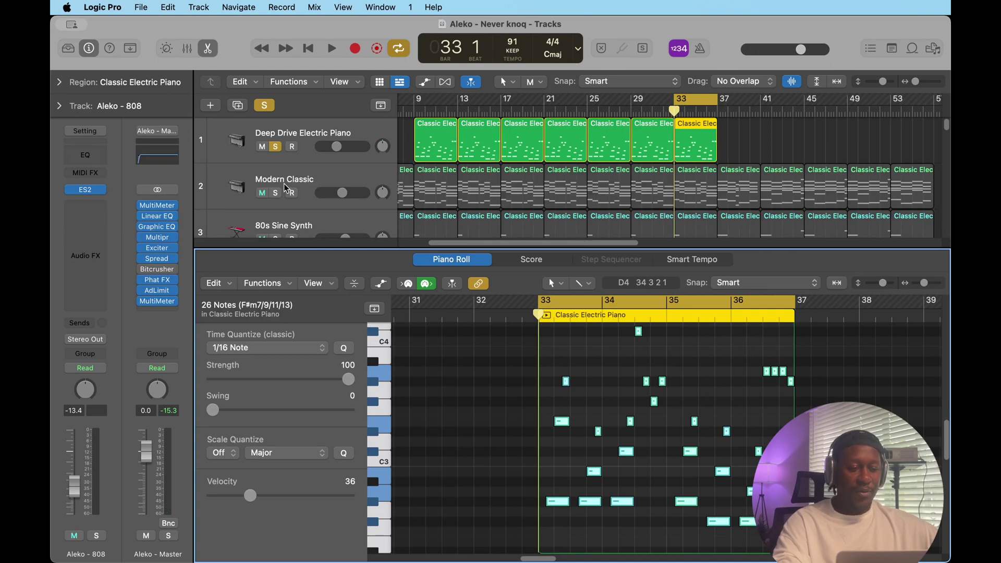
{"action": "key", "text": "ctrl+m"}
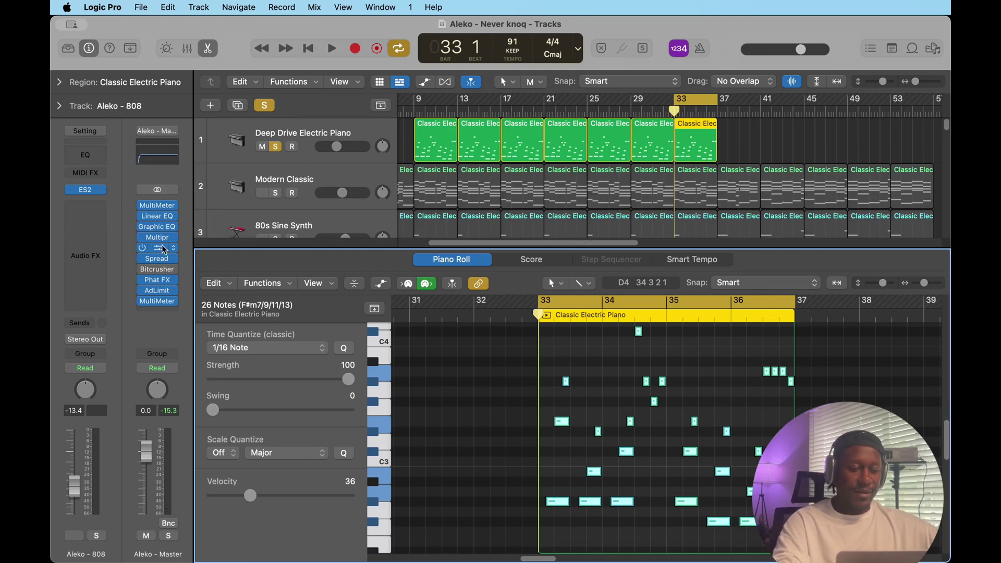
Step: Select the Deep Drive Electric Piano track, inspect its Vintage Electric Piano instrument, and close the open plug-in windows
{"action": "left_click", "coordinate": [86, 192]}
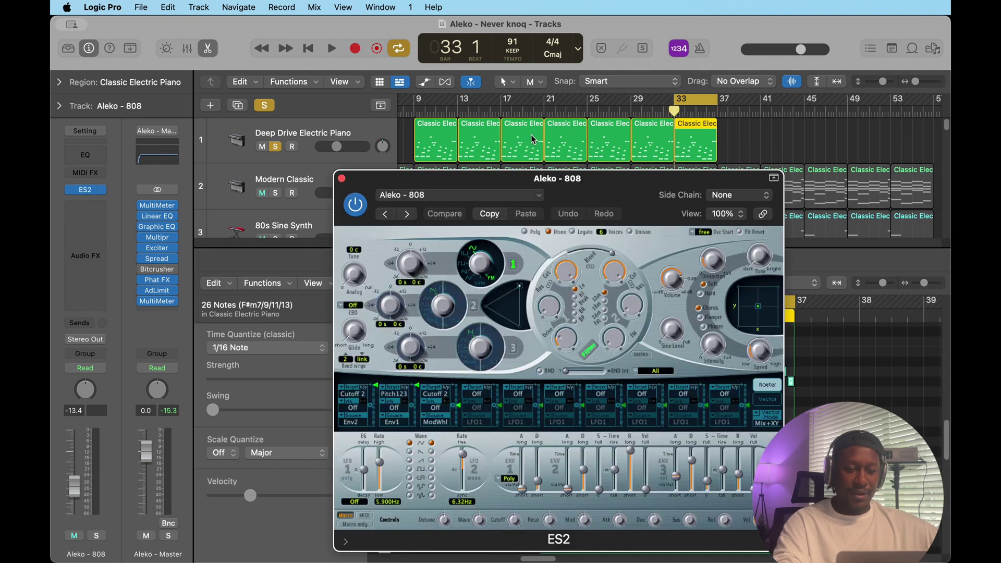
{"action": "left_click", "coordinate": [353, 132]}
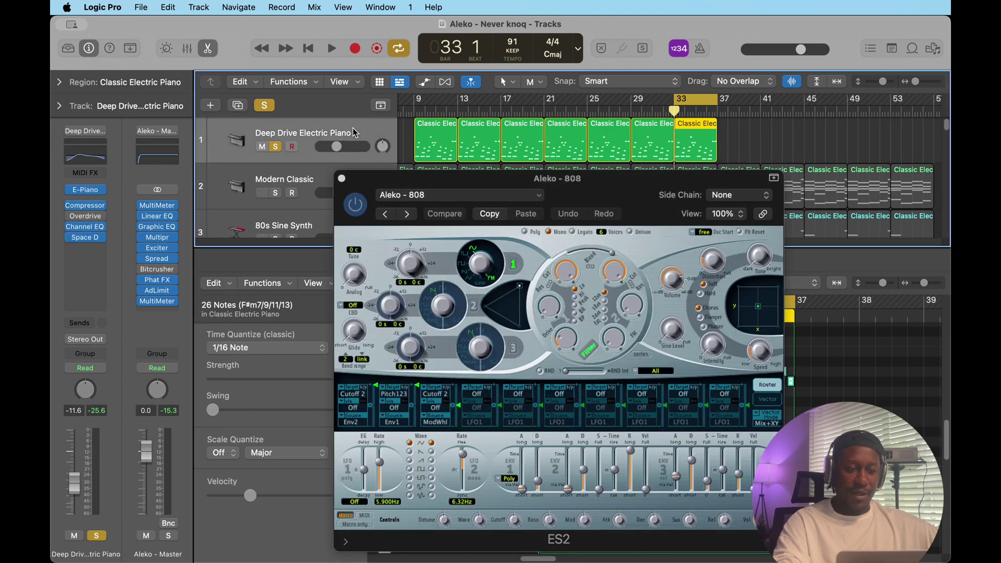
{"action": "left_click", "coordinate": [85, 189]}
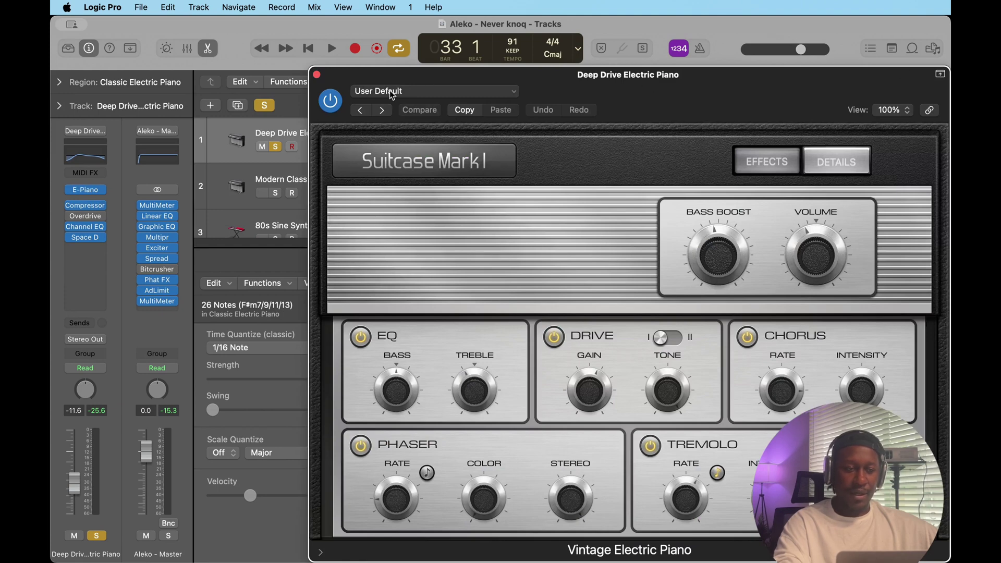
{"action": "left_click_drag", "start_coordinate": [837, 90], "coordinate": [762, 93]}
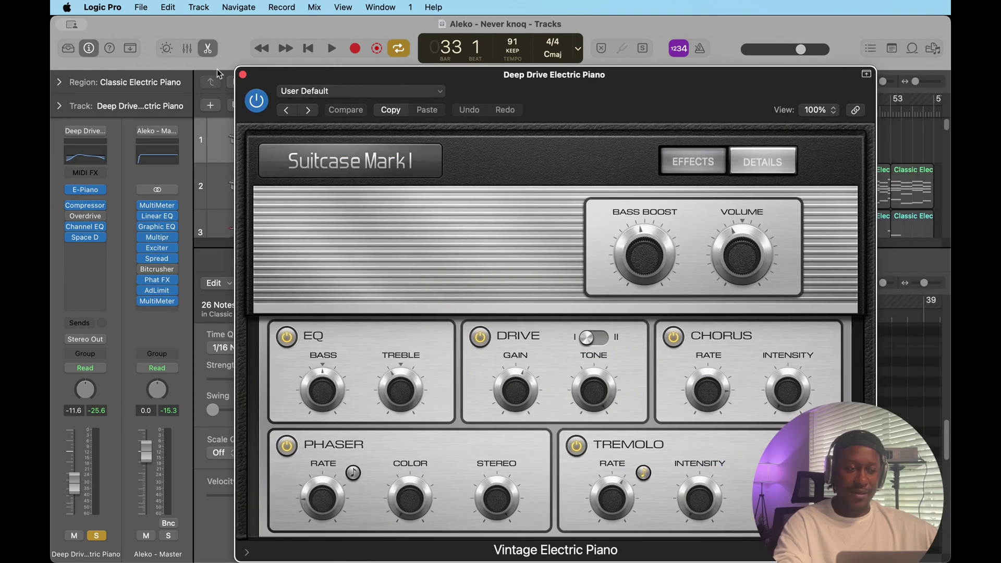
{"action": "left_click", "coordinate": [242, 76]}
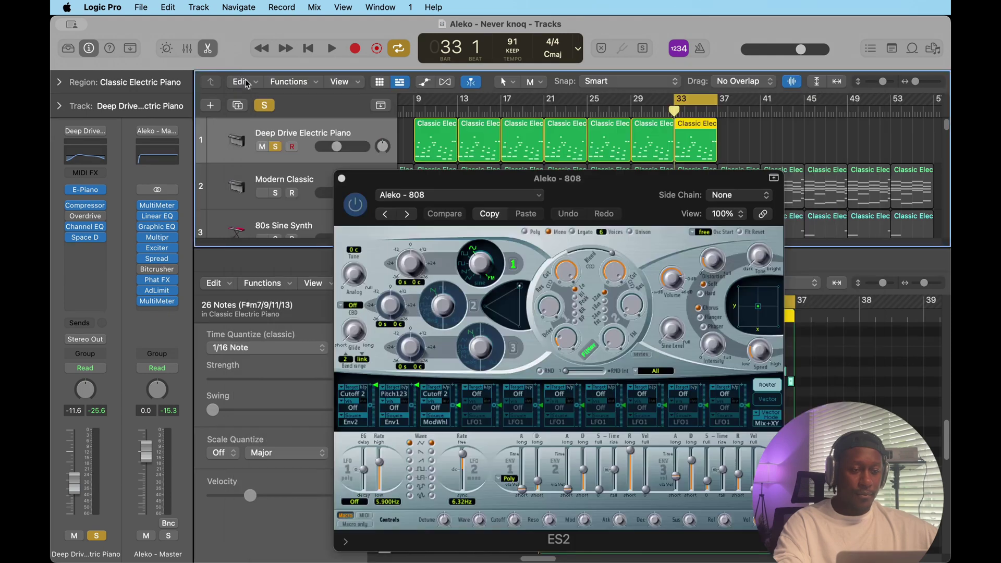
{"action": "left_click", "coordinate": [342, 179]}
Step: Select the Modern Classic track, inspect its E-Piano instrument, and close the plug-in window
{"action": "left_click", "coordinate": [354, 174]}
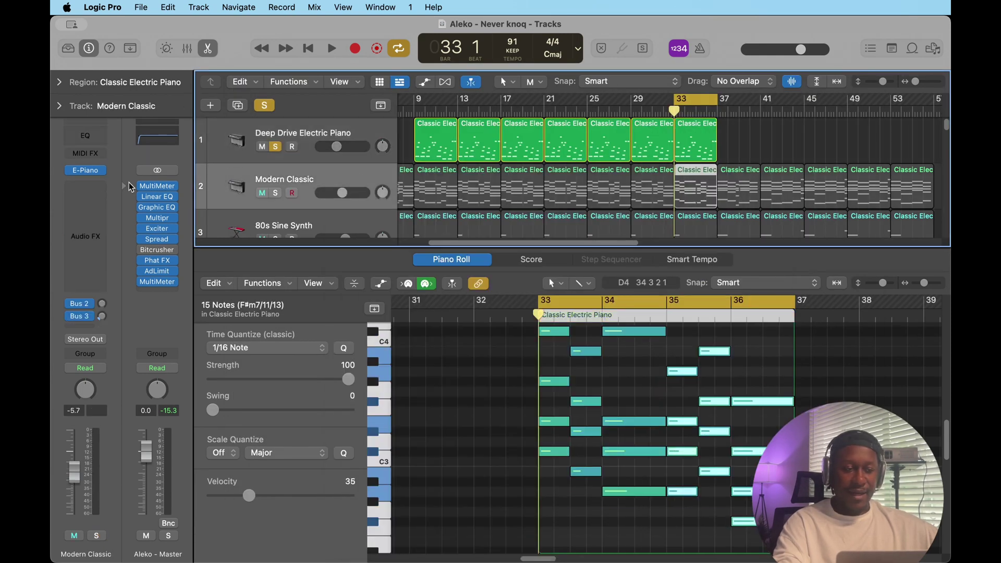
{"action": "left_click", "coordinate": [85, 171]}
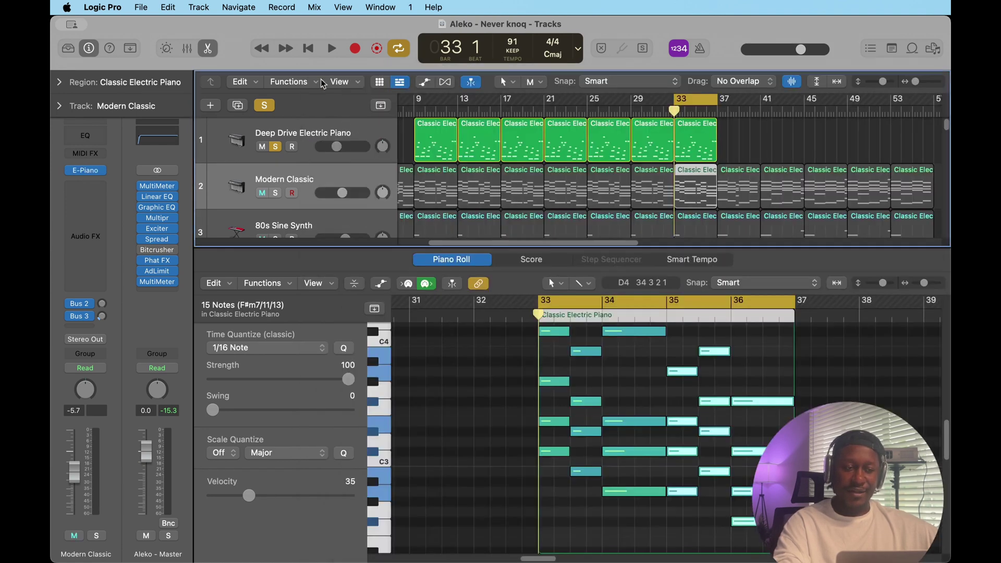
{"action": "left_click", "coordinate": [316, 75]}
Step: Solo only the Modern Classic track, play its chords over the bar 33 cycle, and stop playback
{"action": "left_click", "coordinate": [275, 193]}
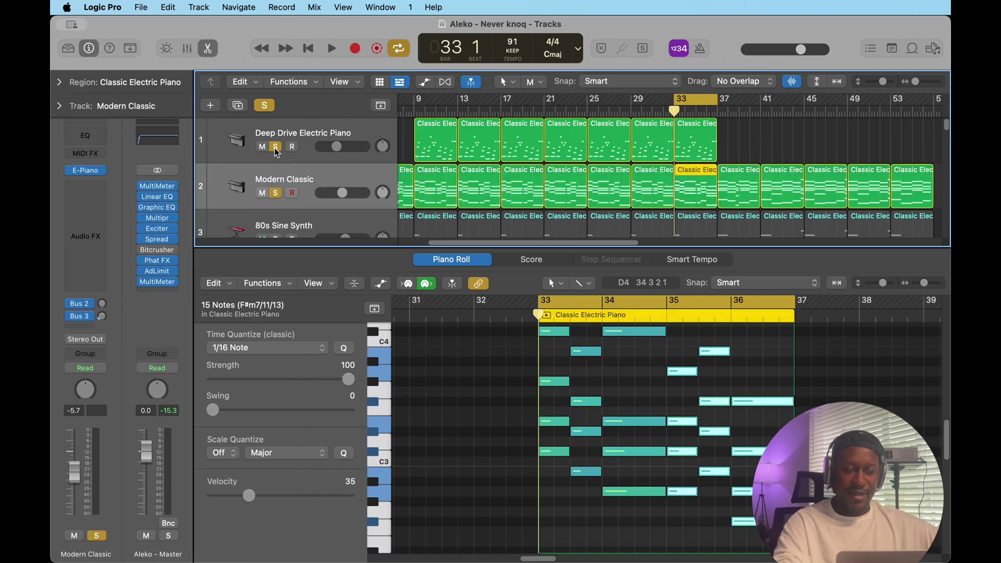
{"action": "left_click", "coordinate": [275, 146]}
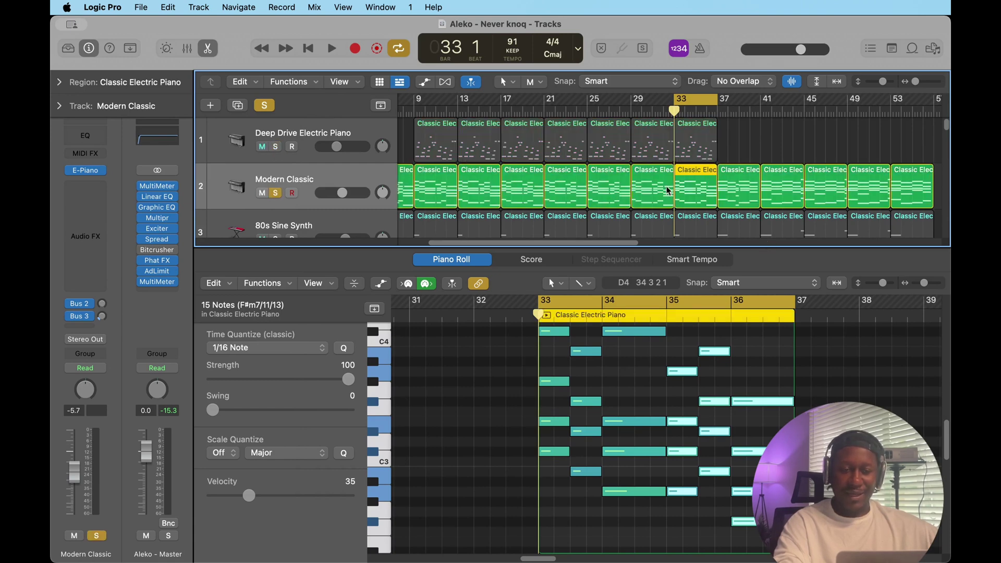
{"action": "key", "text": "space"}
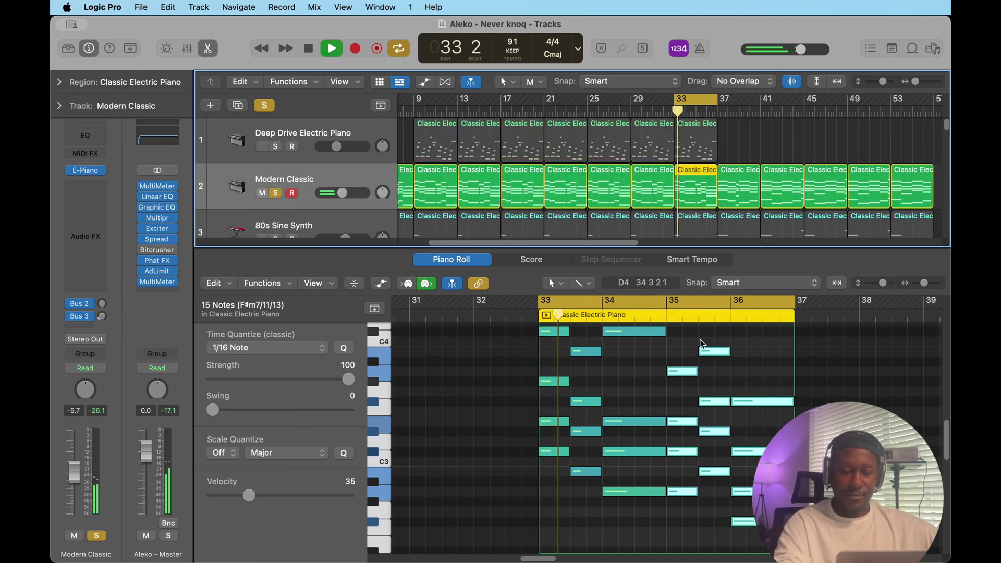
{"action": "scroll", "coordinate": [721, 397], "scroll_direction": "down", "scroll_amount": 1}
{"action": "scroll", "coordinate": [721, 397], "scroll_direction": "up", "scroll_amount": 4}
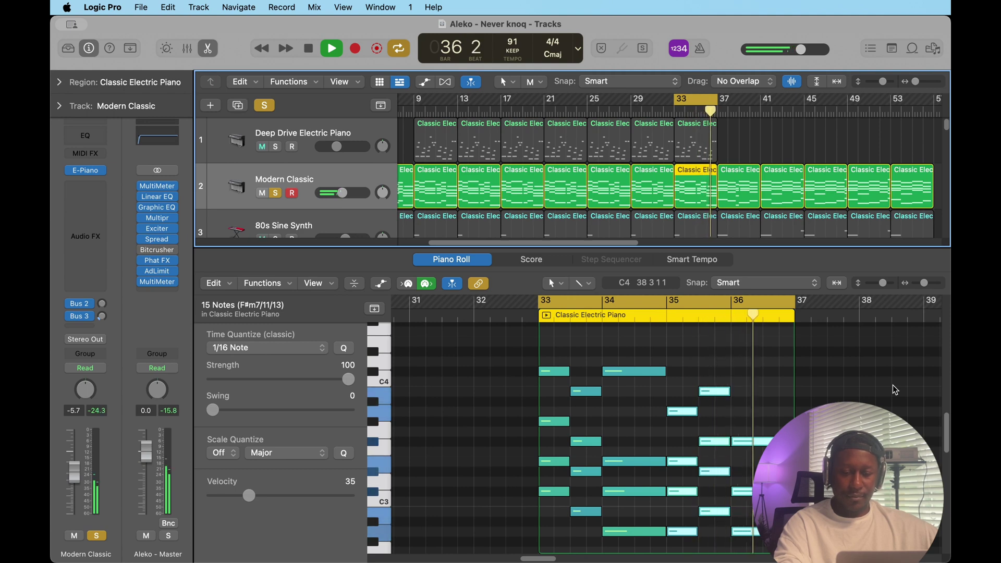
{"action": "key", "text": "space"}
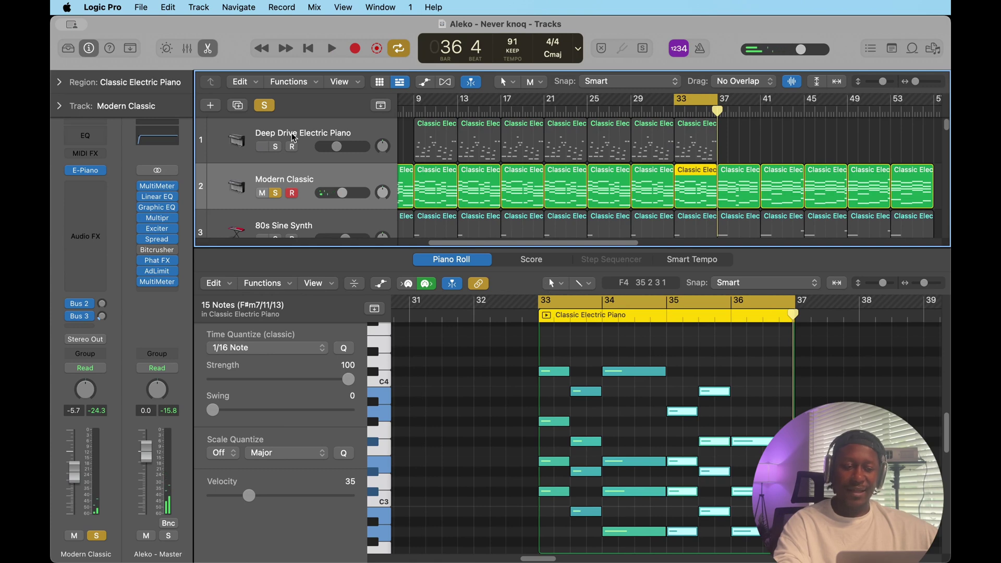
Step: Solo Deep Drive Electric Piano together with Modern Classic, play both parts over the bar 33 cycle, and stop playback
{"action": "left_click", "coordinate": [263, 137]}
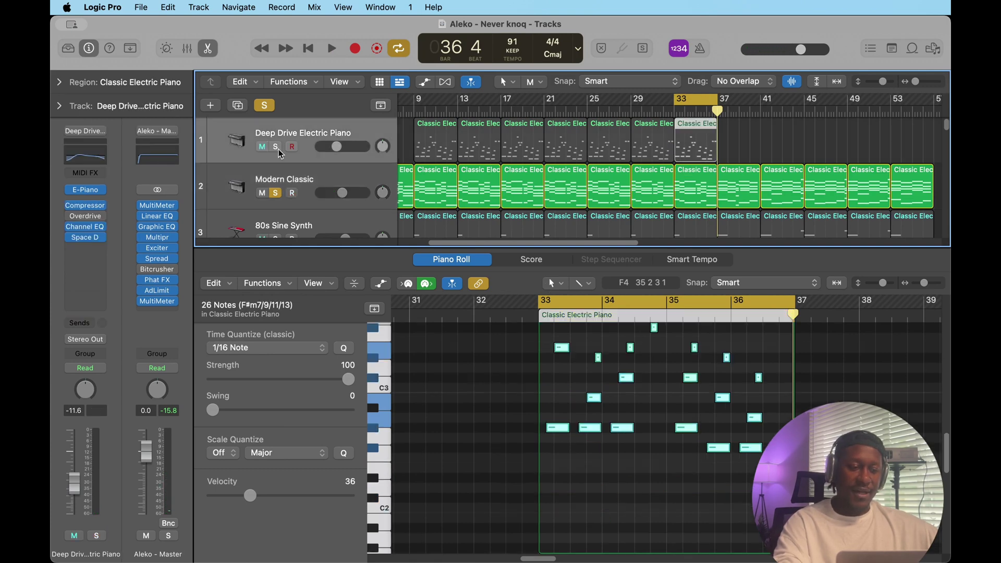
{"action": "left_click", "coordinate": [276, 147]}
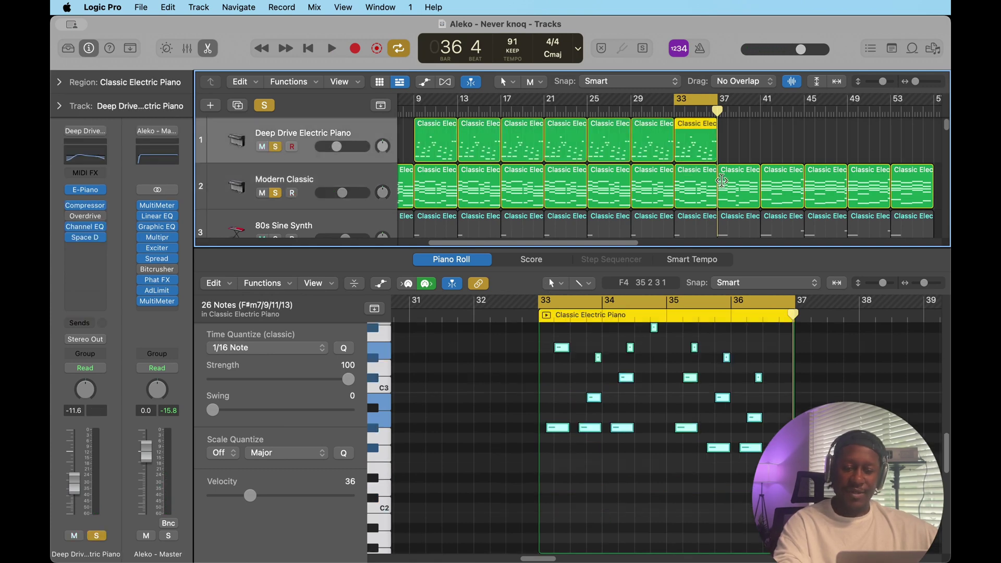
{"action": "key", "text": "space"}
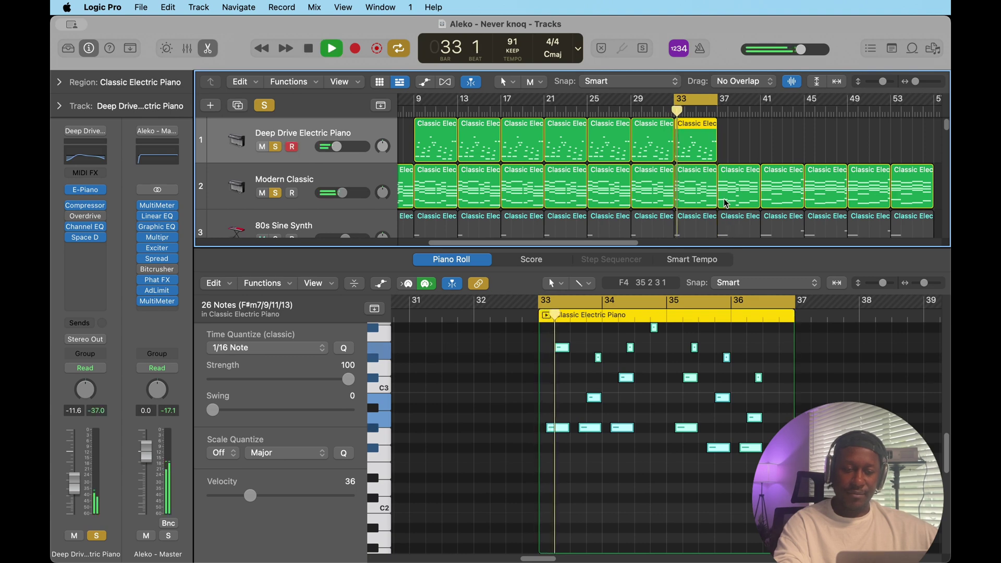
{"action": "scroll", "coordinate": [664, 368], "scroll_direction": "up", "scroll_amount": 4}
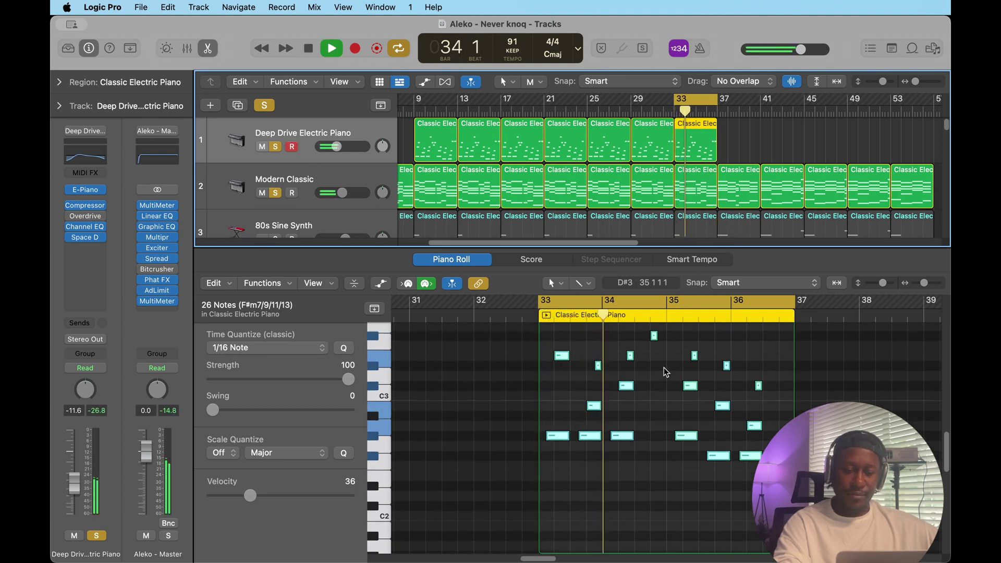
{"action": "scroll", "coordinate": [664, 368], "scroll_direction": "up", "scroll_amount": 3}
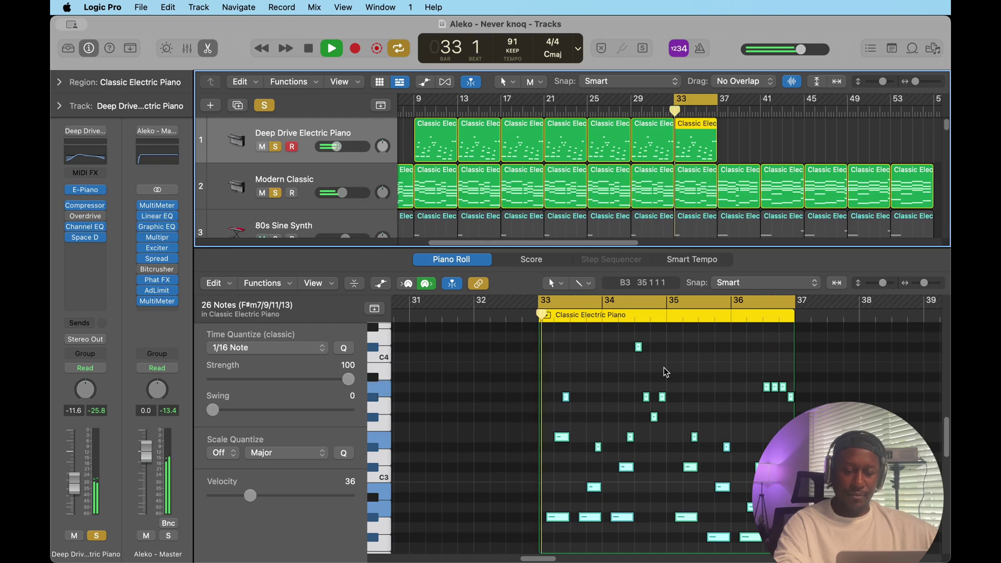
{"action": "key", "text": "space"}
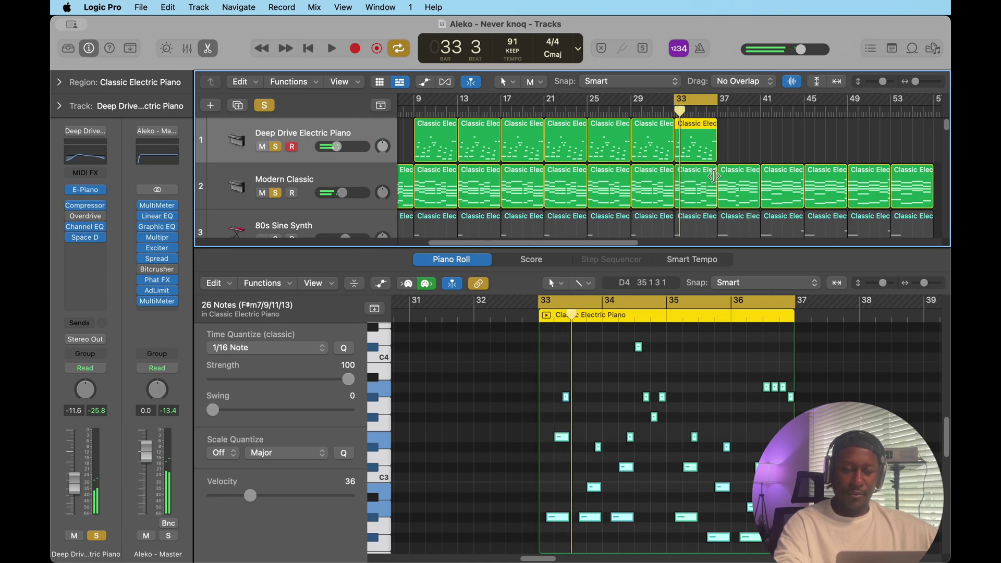
Step: Select and solo the 80s Sine Synth track, inspect its Retro Synth instrument, and close the plug-in window
{"action": "scroll", "coordinate": [668, 152], "scroll_direction": "down", "scroll_amount": 2}
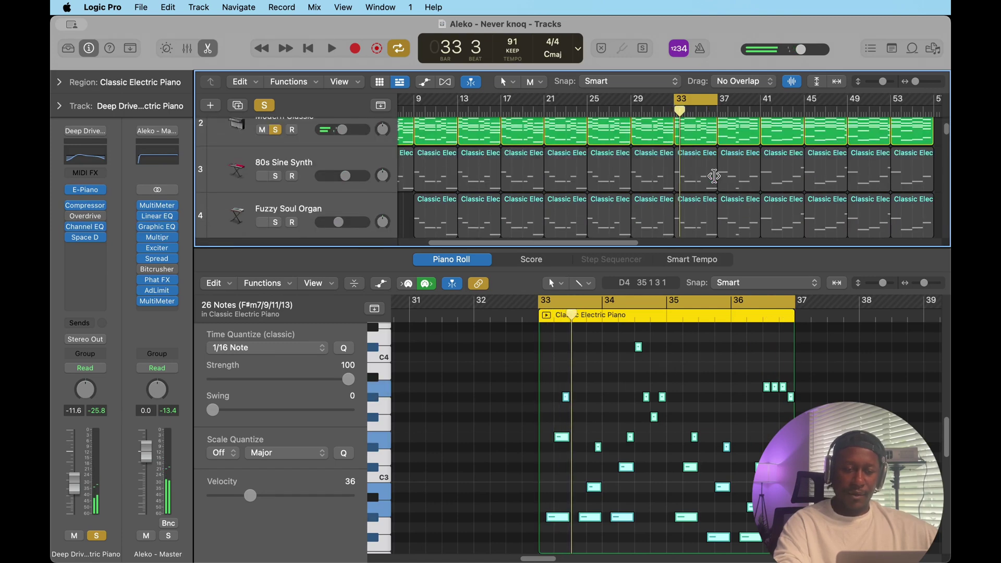
{"action": "left_click", "coordinate": [324, 156]}
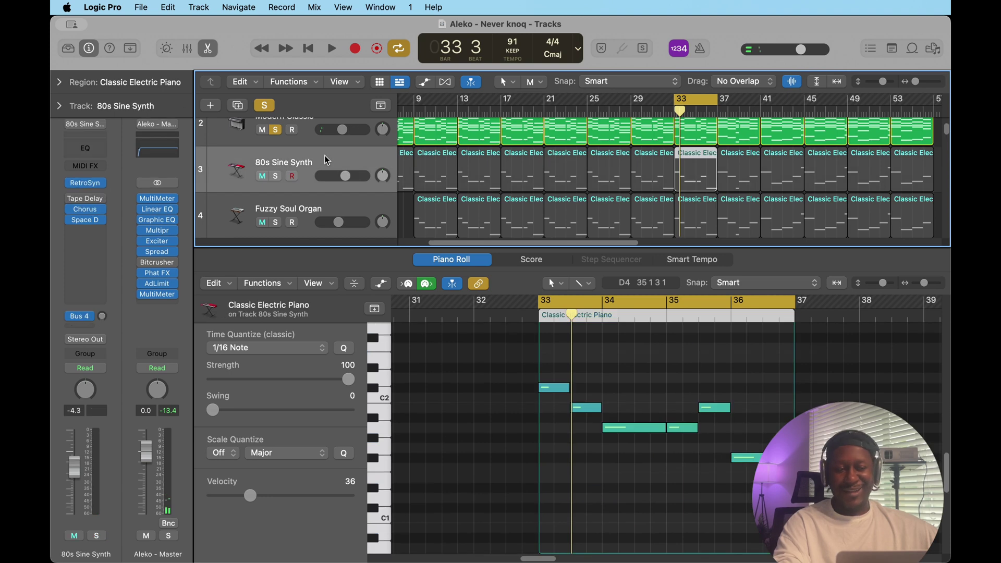
{"action": "left_click", "coordinate": [276, 177]}
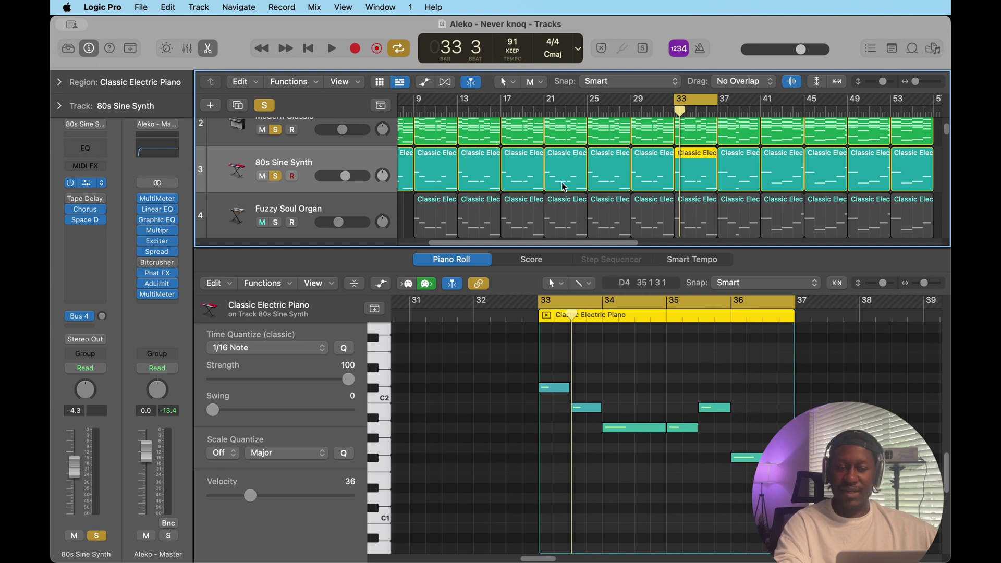
{"action": "left_click", "coordinate": [85, 184]}
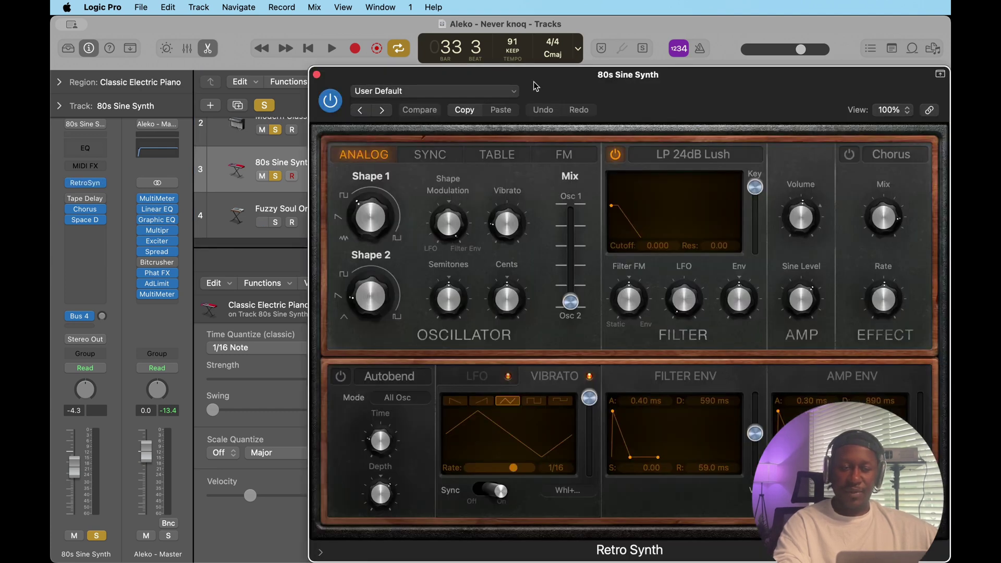
{"action": "left_click", "coordinate": [317, 76]}
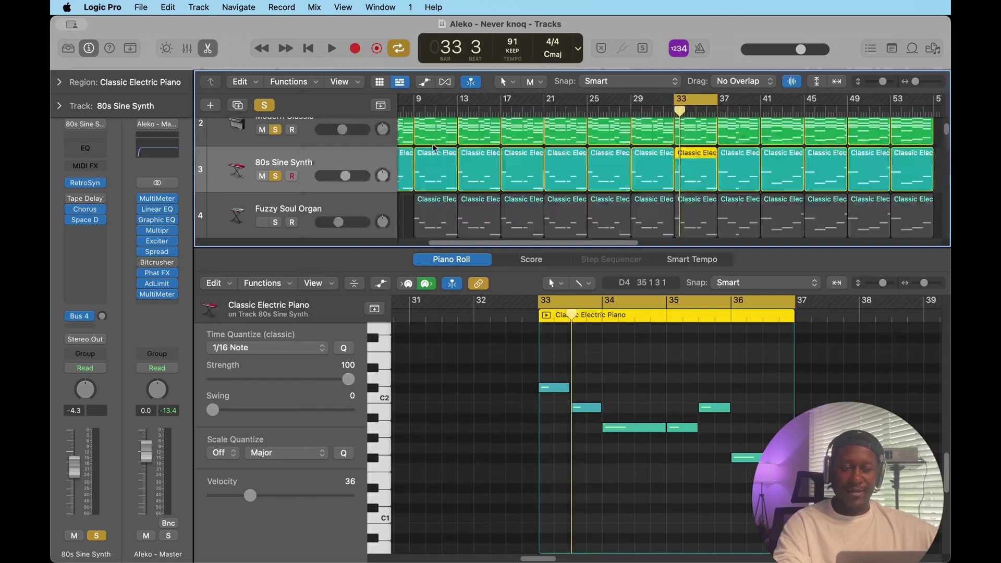
Step: Clear the existing solos, solo only the 80s Sine Synth, play its bass part, and stop playback
{"action": "left_click", "coordinate": [266, 106]}
{"action": "left_click", "coordinate": [276, 176]}
{"action": "key", "text": "space"}
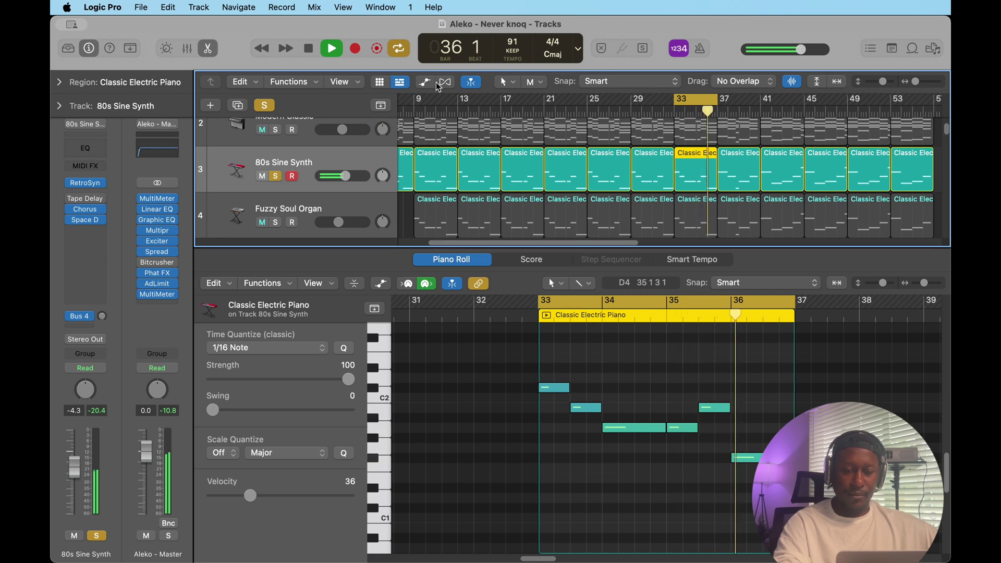
{"action": "key", "text": "space"}
Step: Select and solo the Fuzzy Soul Organ track, inspect its Alchemy instrument, and close the plug-in window
{"action": "scroll", "coordinate": [210, 198], "scroll_direction": "down", "scroll_amount": 2}
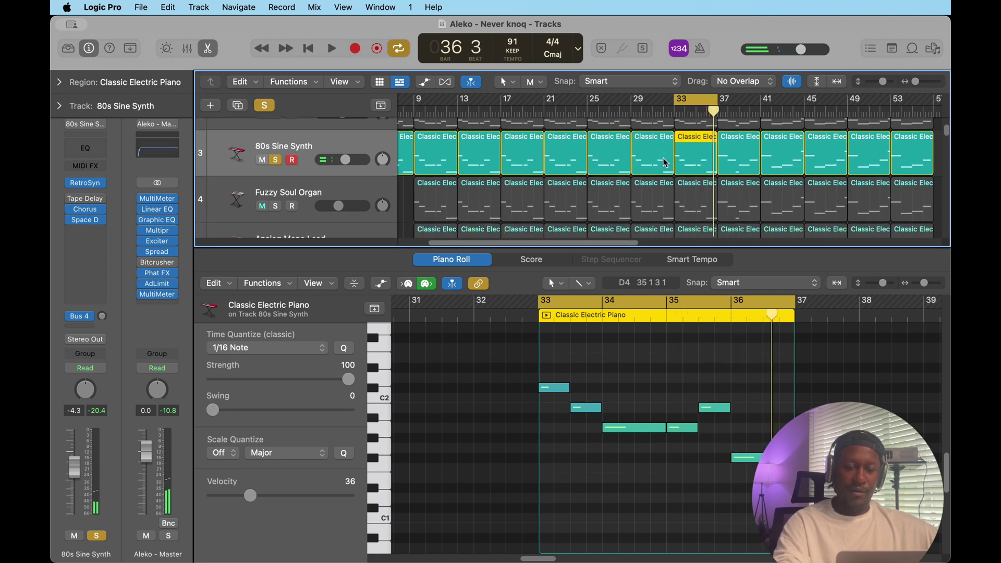
{"action": "left_click", "coordinate": [288, 190]}
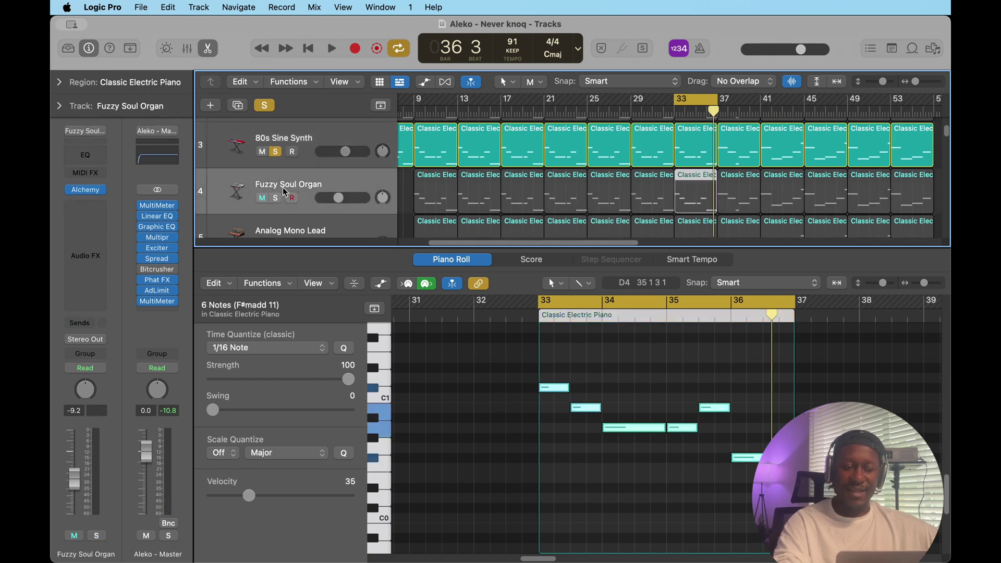
{"action": "left_click", "coordinate": [277, 198]}
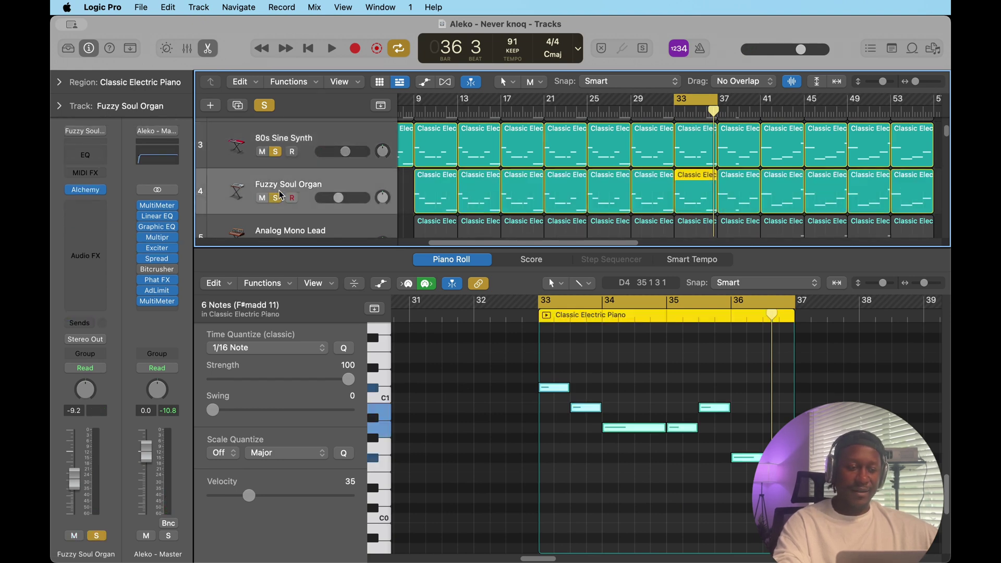
{"action": "left_click", "coordinate": [89, 192]}
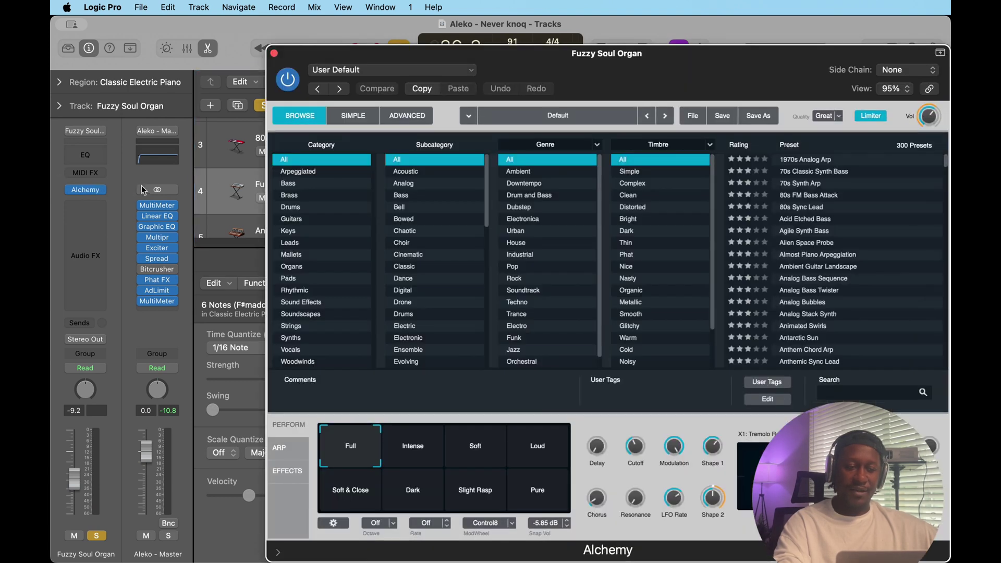
{"action": "left_click", "coordinate": [274, 54]}
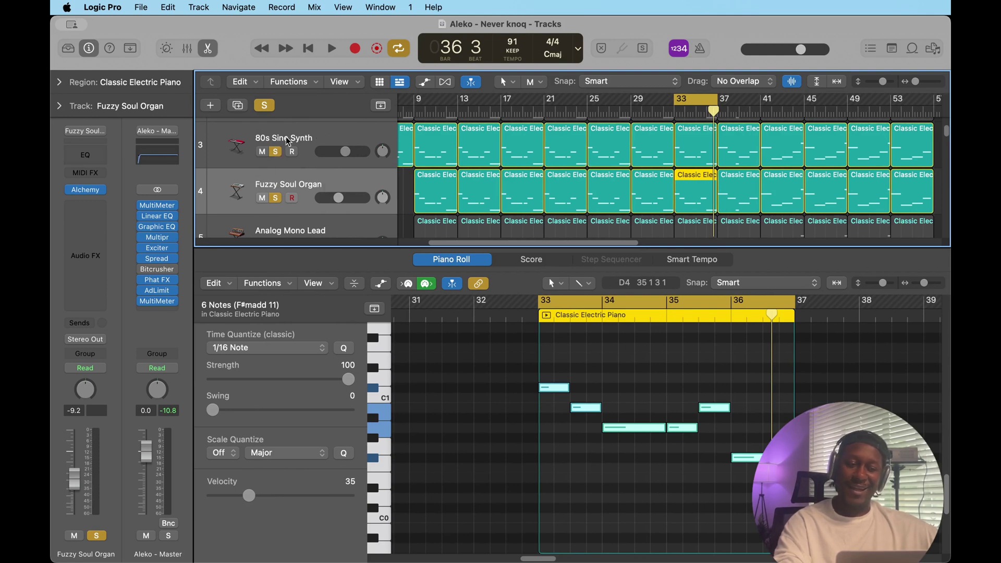
Step: Clear the existing solos, solo only the Fuzzy Soul Organ, play its part over the bar 33 cycle, and stop playback
{"action": "left_click", "coordinate": [278, 199]}
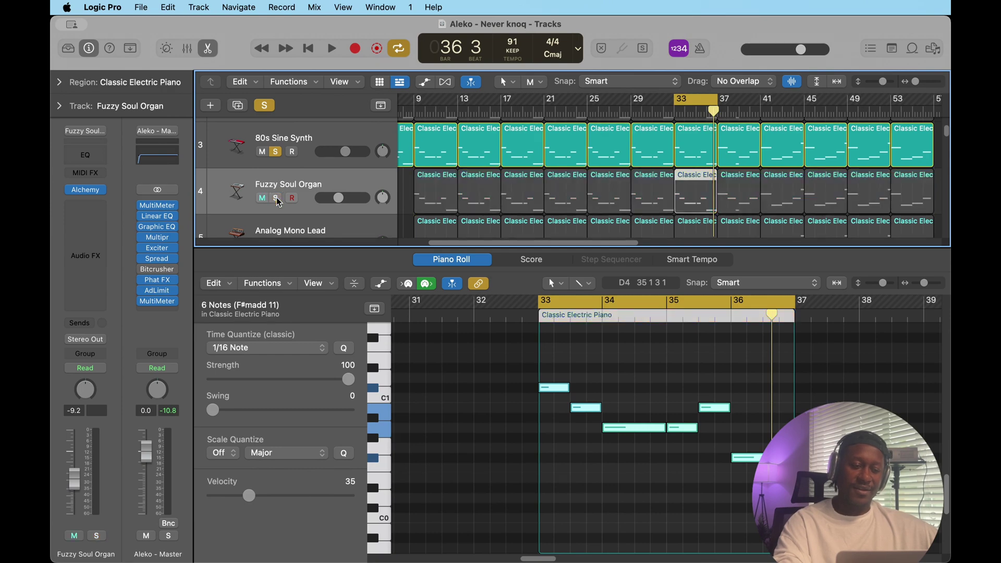
{"action": "left_click", "coordinate": [279, 199]}
{"action": "left_click", "coordinate": [270, 104]}
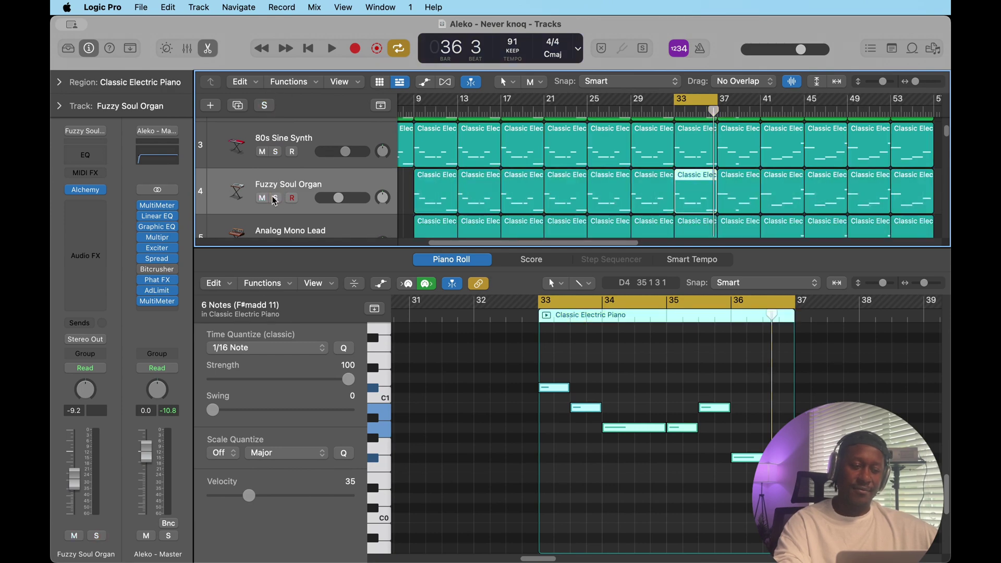
{"action": "left_click", "coordinate": [275, 201]}
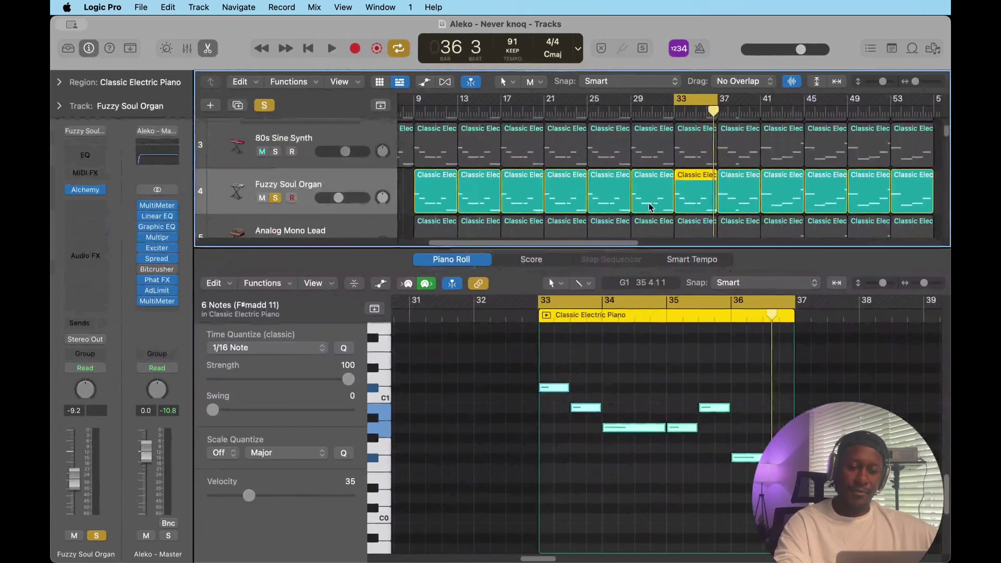
{"action": "key", "text": "space"}
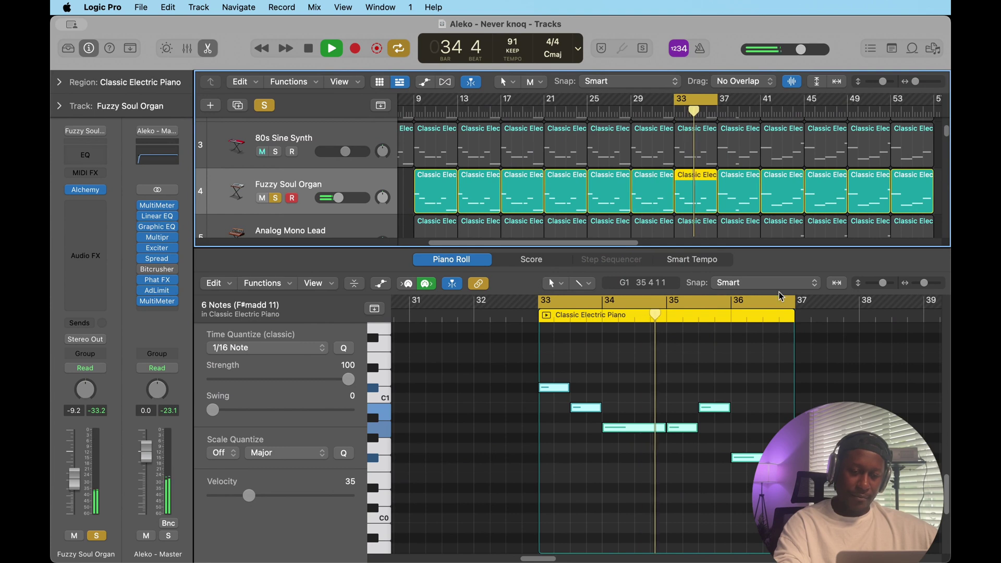
{"action": "scroll", "coordinate": [680, 181], "scroll_direction": "down", "scroll_amount": 3}
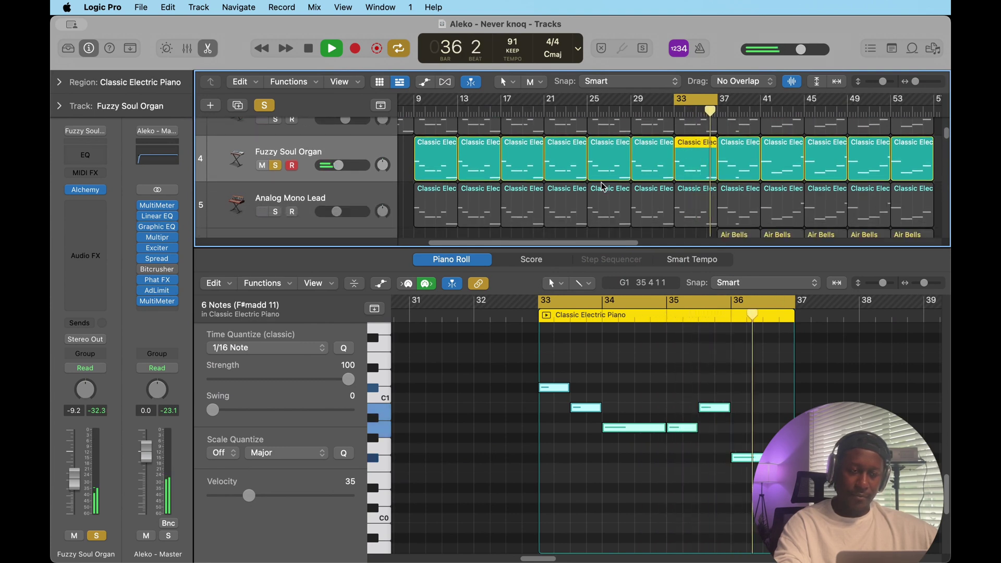
{"action": "scroll", "coordinate": [521, 177], "scroll_direction": "up", "scroll_amount": 2}
{"action": "key", "text": "space"}
Step: Add the 80s Sine Synth to the soloed Fuzzy Soul Organ, play both parts together, and stop playback
{"action": "left_click", "coordinate": [275, 135]}
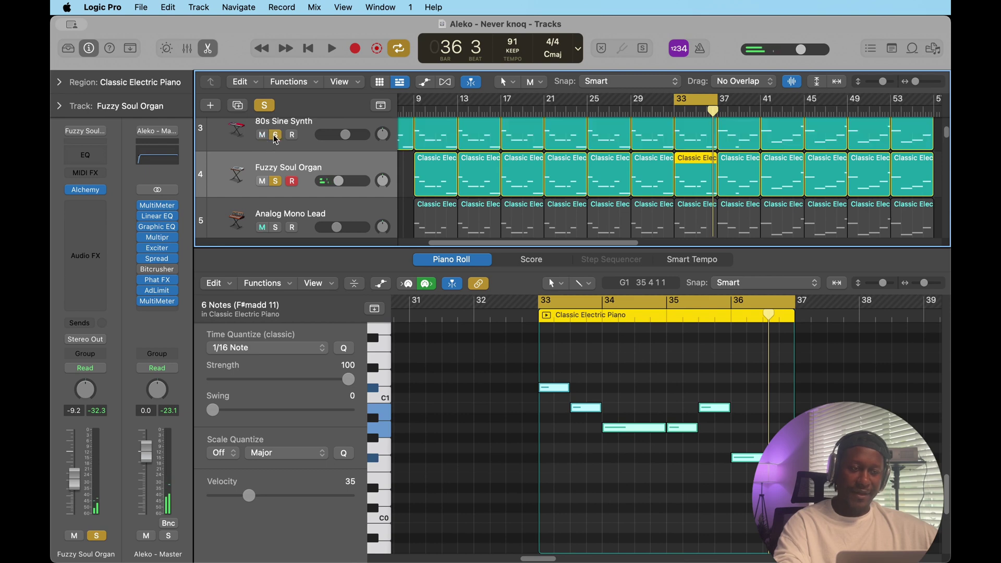
{"action": "key", "text": "space"}
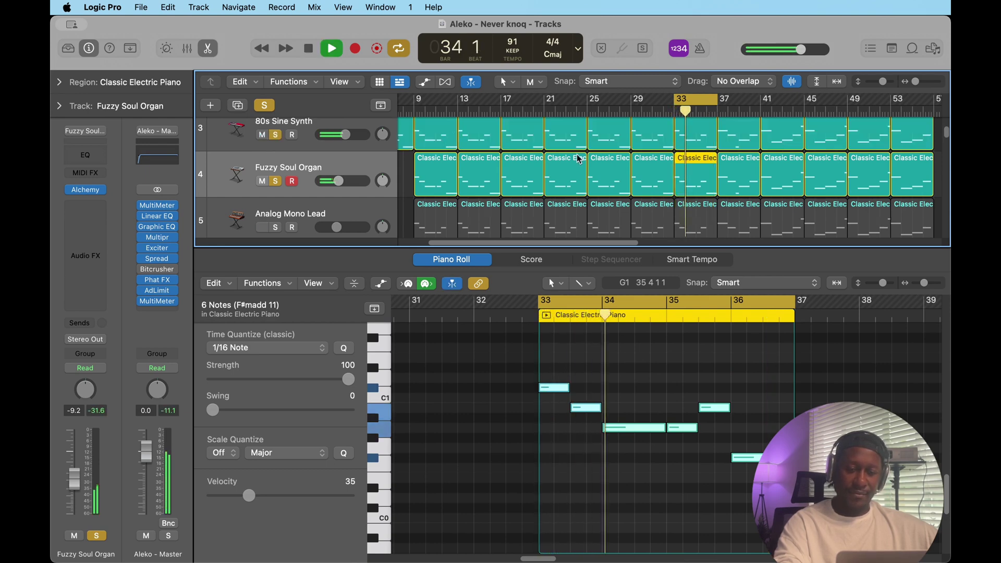
{"action": "key", "text": "space"}
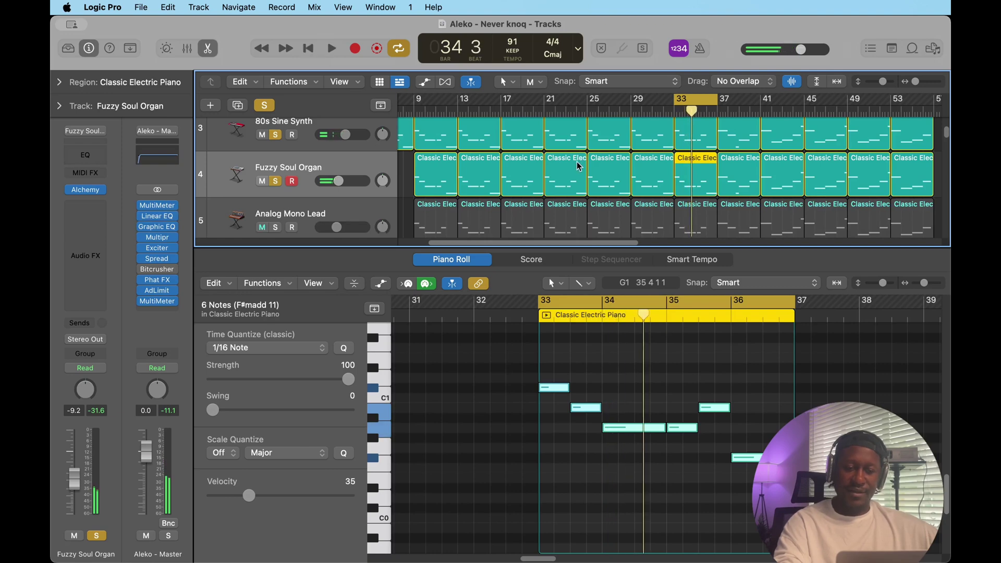
Step: Clear the existing solos and solo only the Analog Mono Lead track
{"action": "left_click", "coordinate": [276, 228]}
{"action": "left_click", "coordinate": [271, 110]}
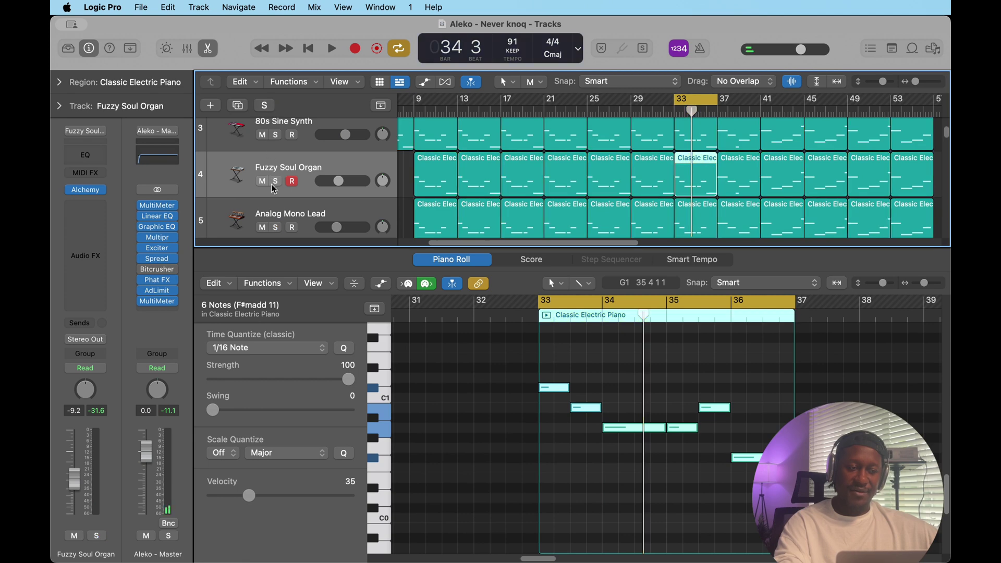
{"action": "left_click", "coordinate": [276, 228]}
Step: Inspect the Analog Mono Lead track's Retro Synth instrument, close its window, and play the soloed part briefly over the cycle
{"action": "scroll", "coordinate": [692, 202], "scroll_direction": "down", "scroll_amount": 2}
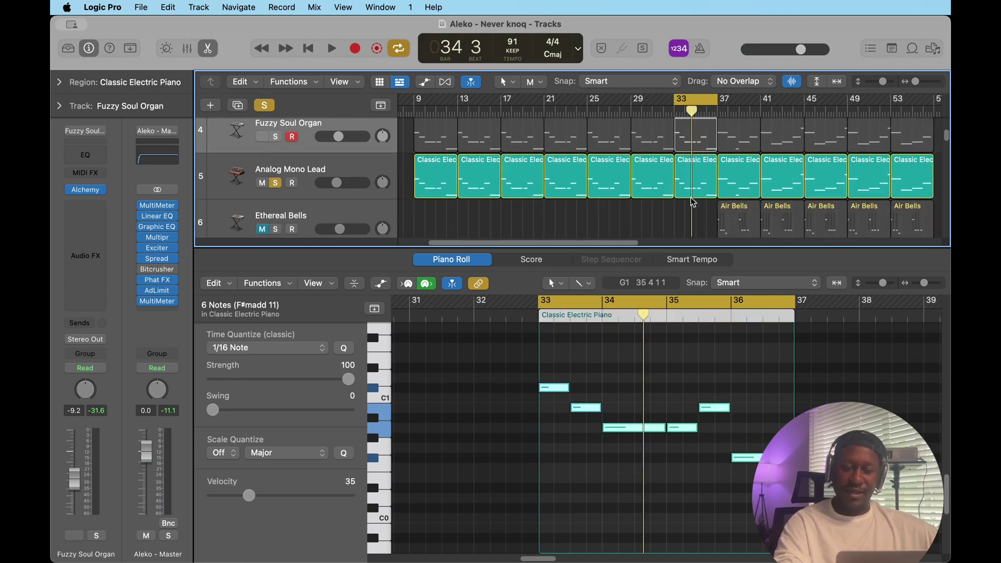
{"action": "left_click", "coordinate": [296, 158]}
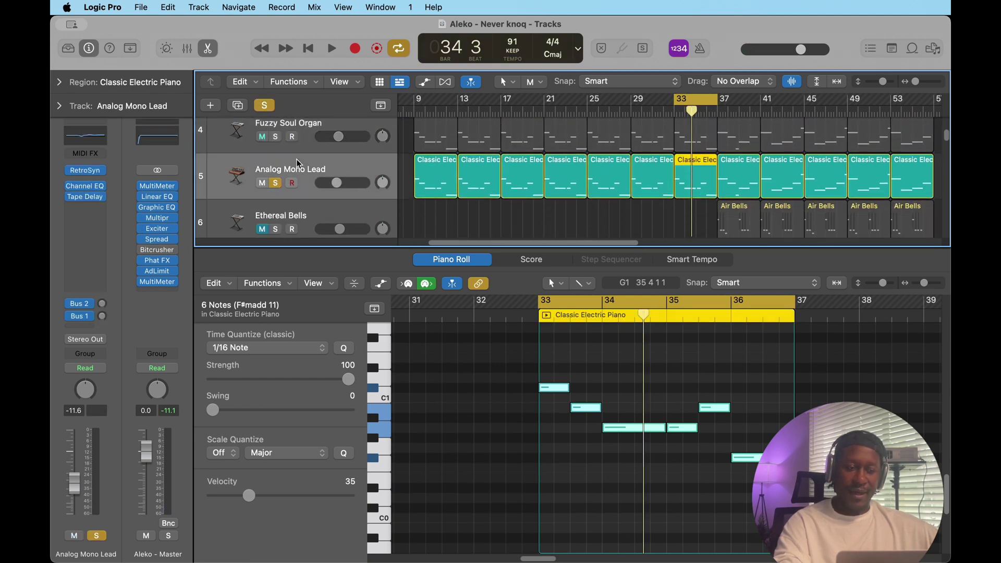
{"action": "left_click", "coordinate": [86, 171]}
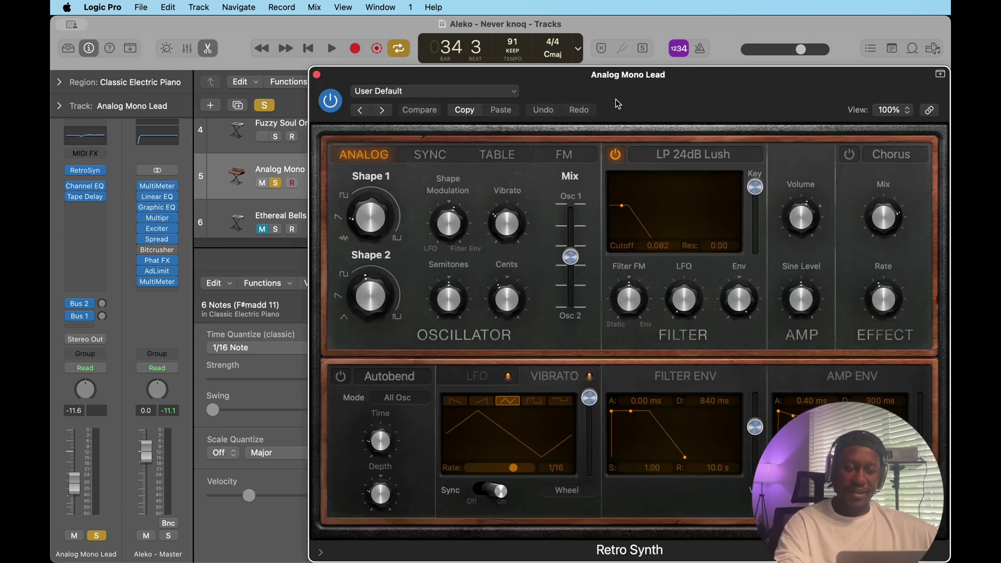
{"action": "left_click_drag", "start_coordinate": [617, 104], "coordinate": [482, 104]}
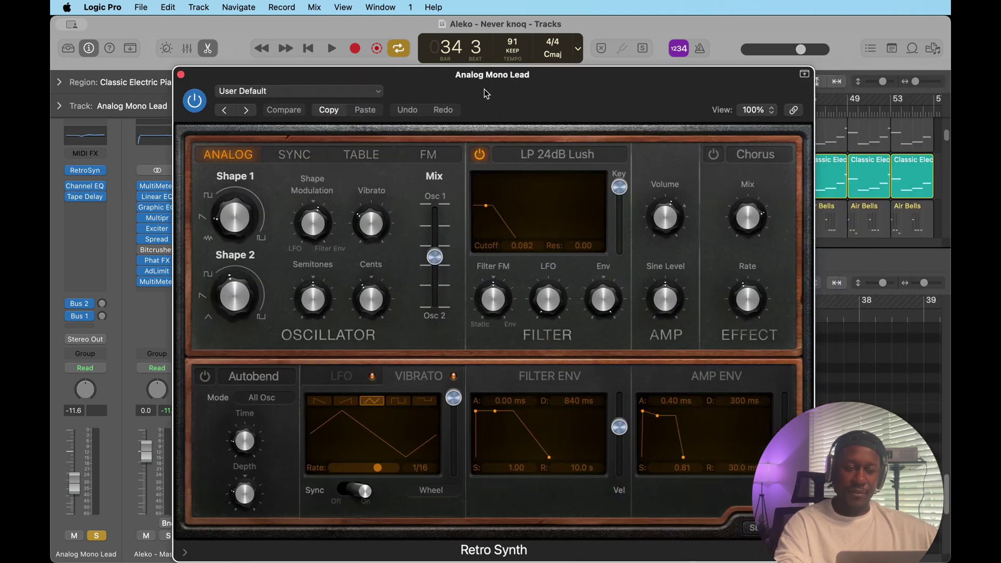
{"action": "left_click", "coordinate": [181, 74]}
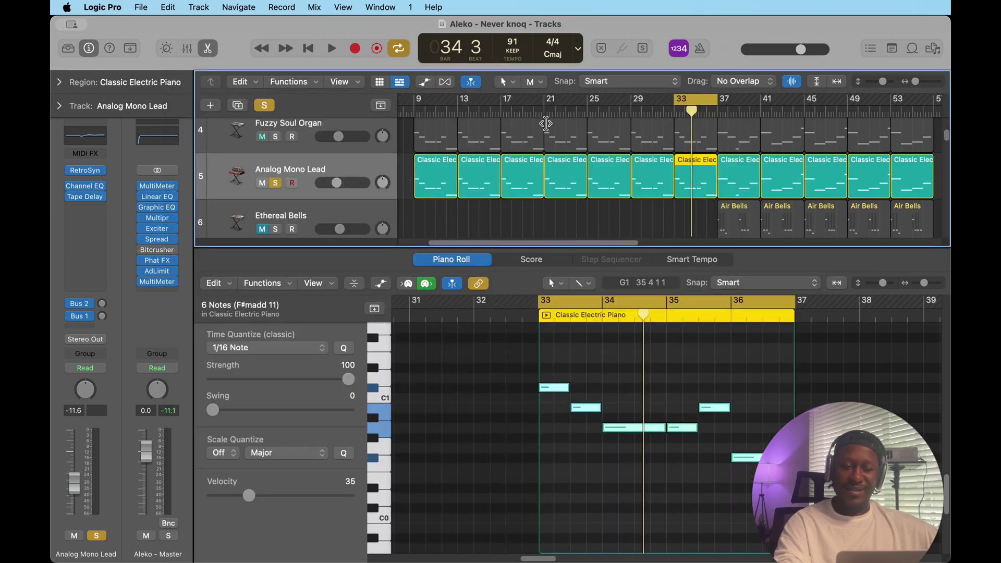
{"action": "key", "text": "space"}
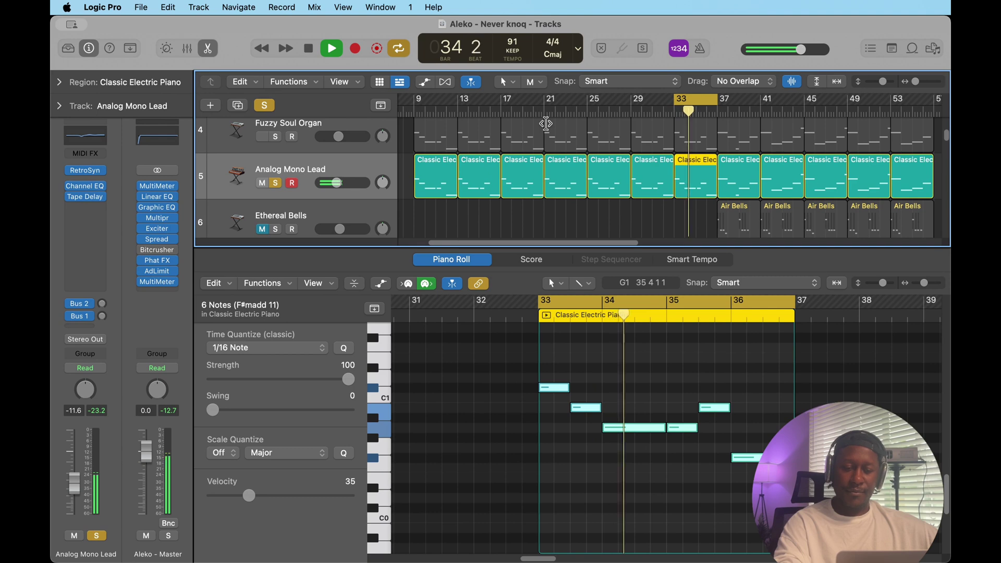
{"action": "key", "text": "space"}
Step: Add Fuzzy Soul Organ and 80s Sine Synth to the soloed Analog Mono Lead, play the three parts together, and stop playback
{"action": "scroll", "coordinate": [444, 172], "scroll_direction": "up", "scroll_amount": 1}
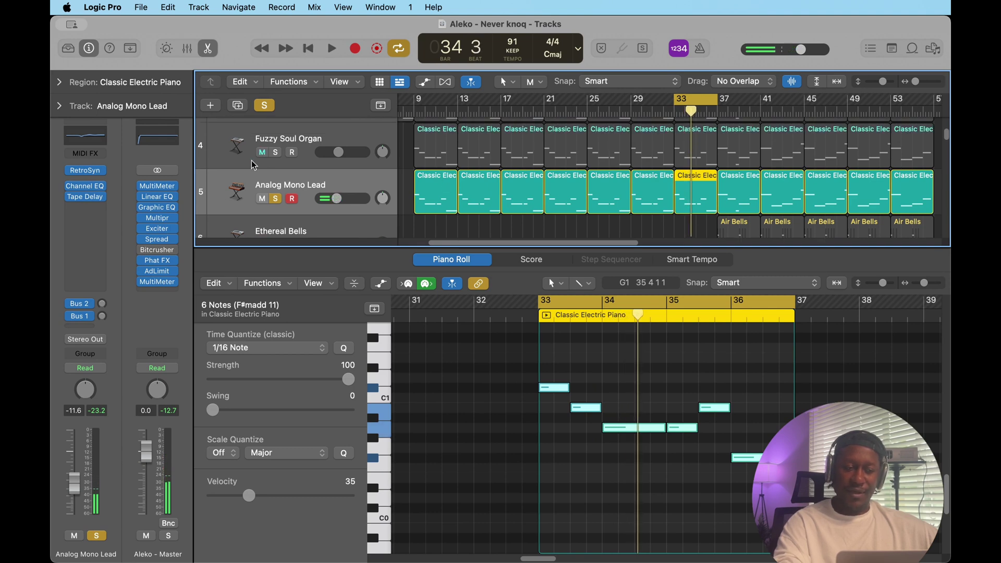
{"action": "left_click", "coordinate": [278, 152]}
{"action": "scroll", "coordinate": [278, 156], "scroll_direction": "up", "scroll_amount": 2}
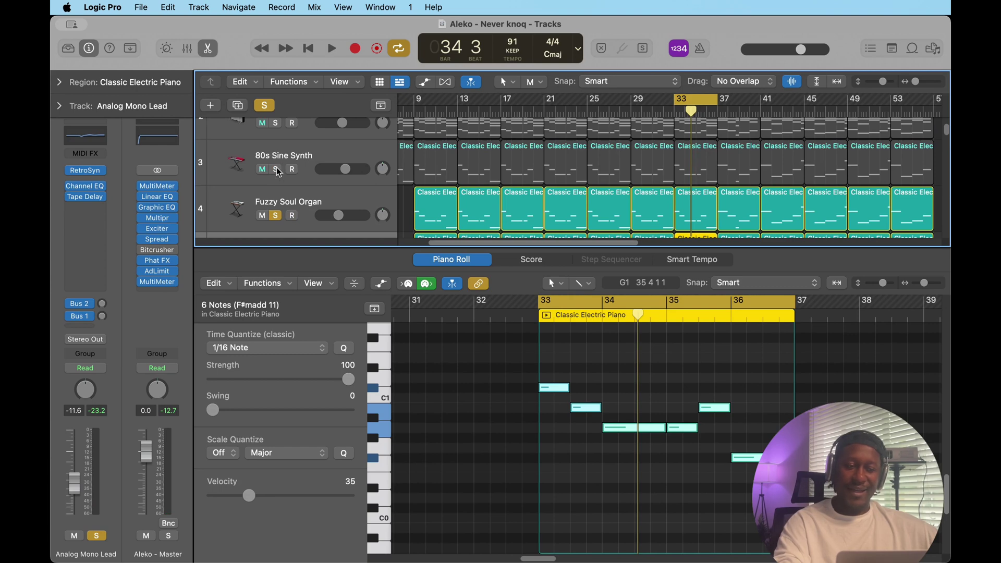
{"action": "left_click", "coordinate": [277, 169]}
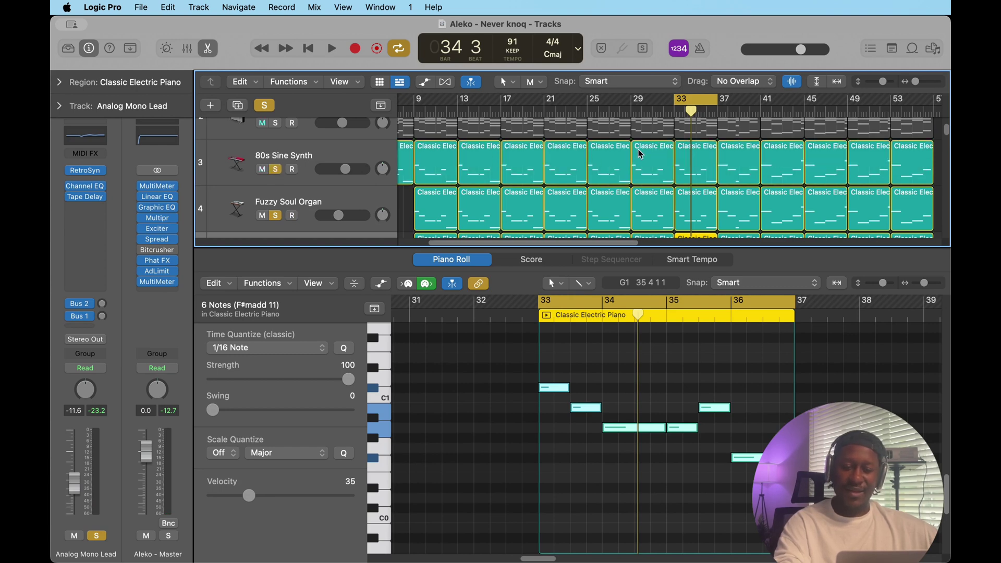
{"action": "key", "text": "space"}
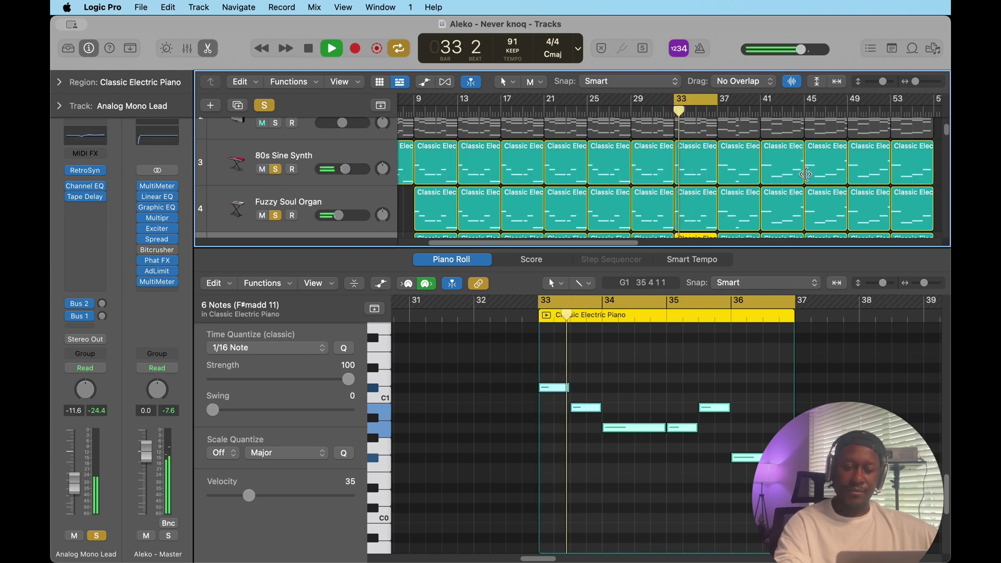
{"action": "scroll", "coordinate": [782, 177], "scroll_direction": "down", "scroll_amount": 3}
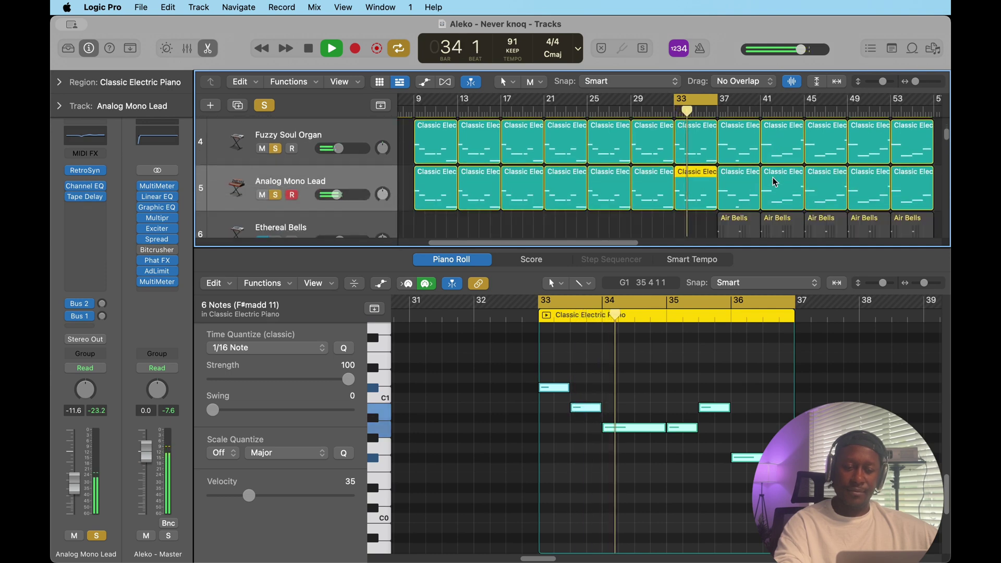
{"action": "scroll", "coordinate": [772, 177], "scroll_direction": "down", "scroll_amount": 10}
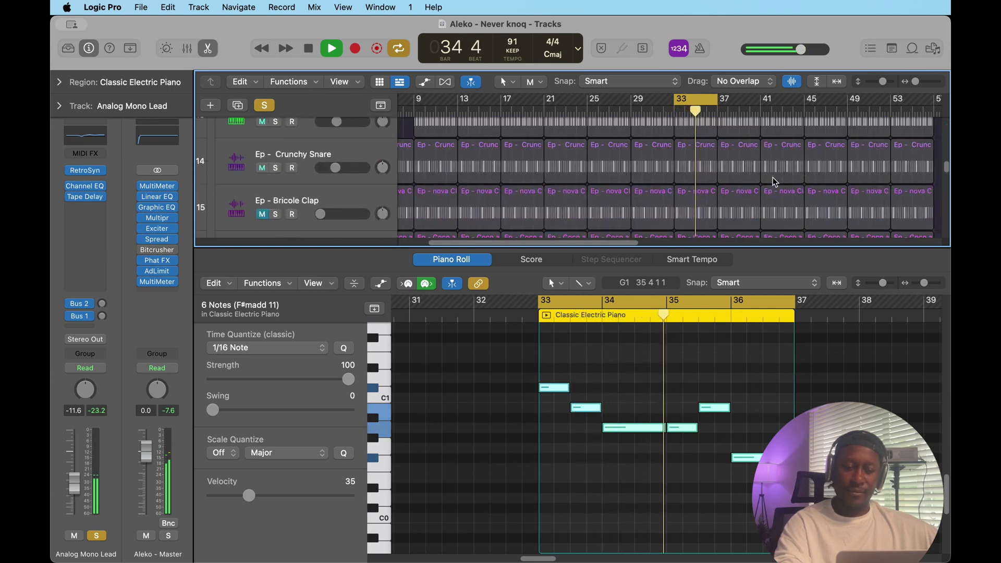
{"action": "scroll", "coordinate": [773, 180], "scroll_direction": "up", "scroll_amount": 15}
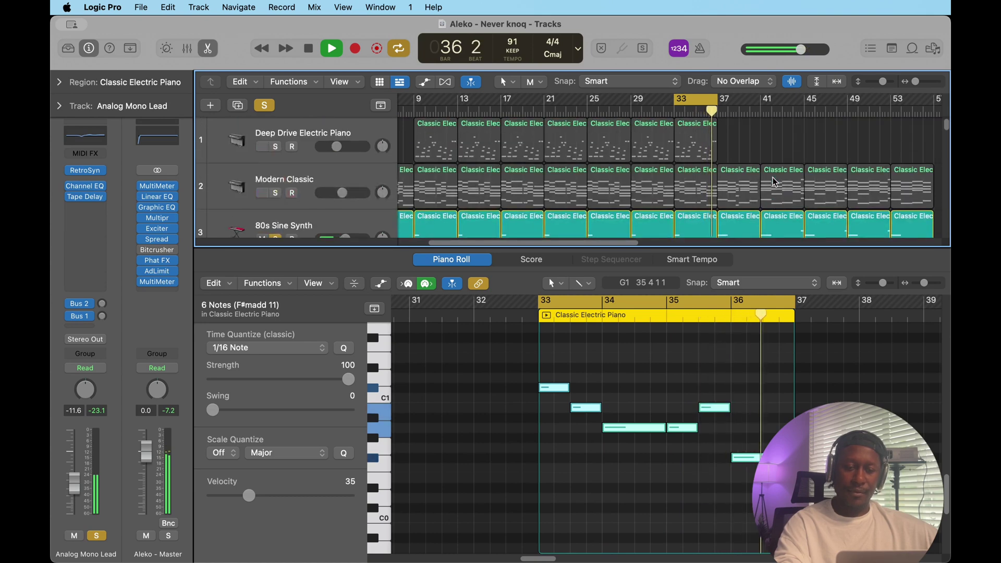
{"action": "key", "text": "space"}
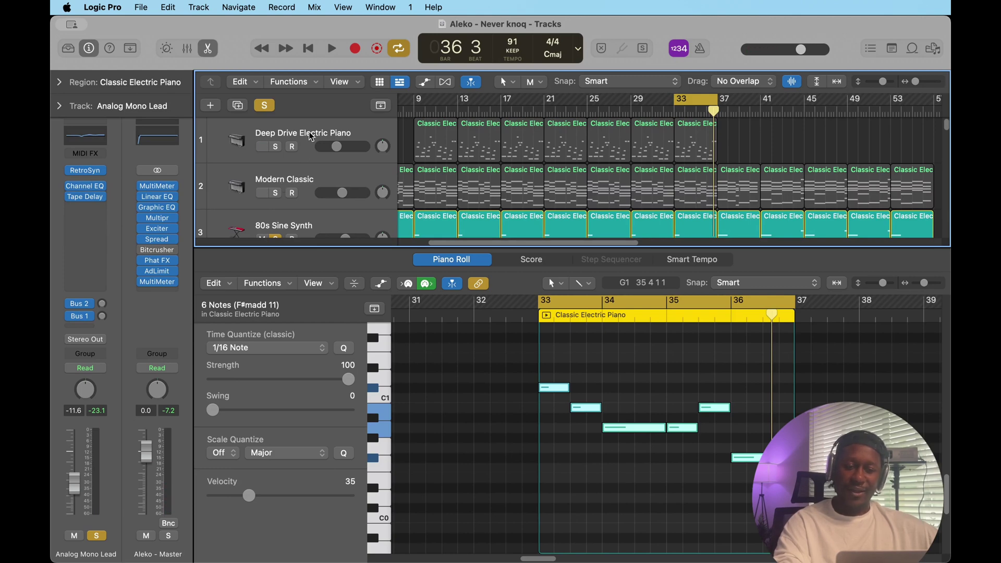
Step: Add Deep Drive Electric Piano and Modern Classic to the soloed tracks, play all five parts together, and stop playback
{"action": "left_click", "coordinate": [276, 148]}
{"action": "left_click", "coordinate": [276, 194]}
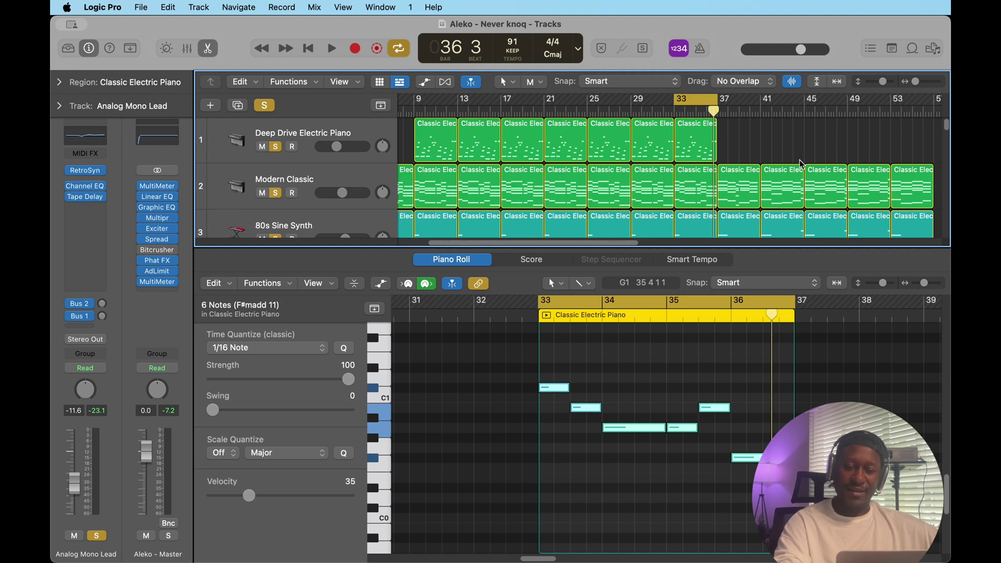
{"action": "key", "text": "space"}
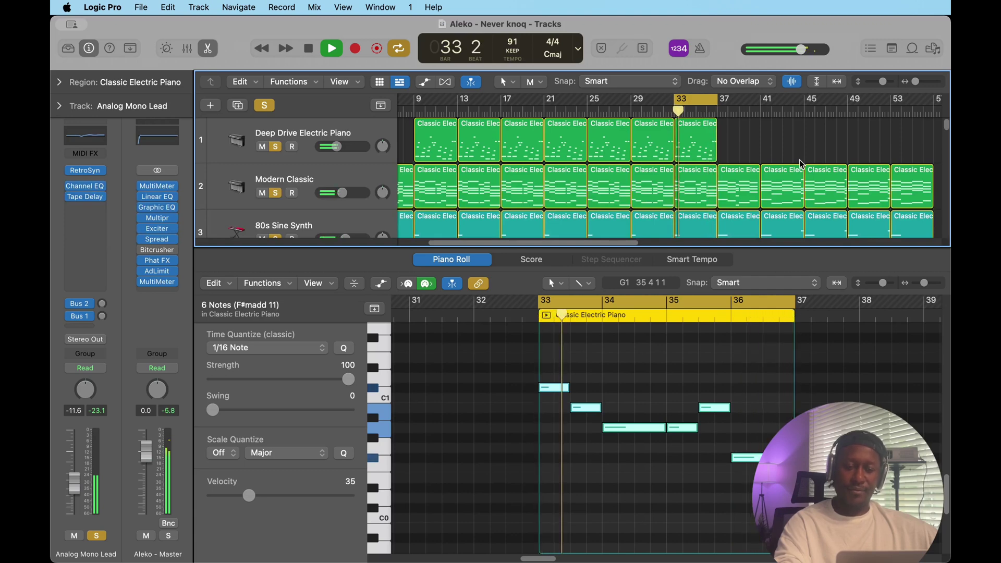
{"action": "key", "text": "space"}
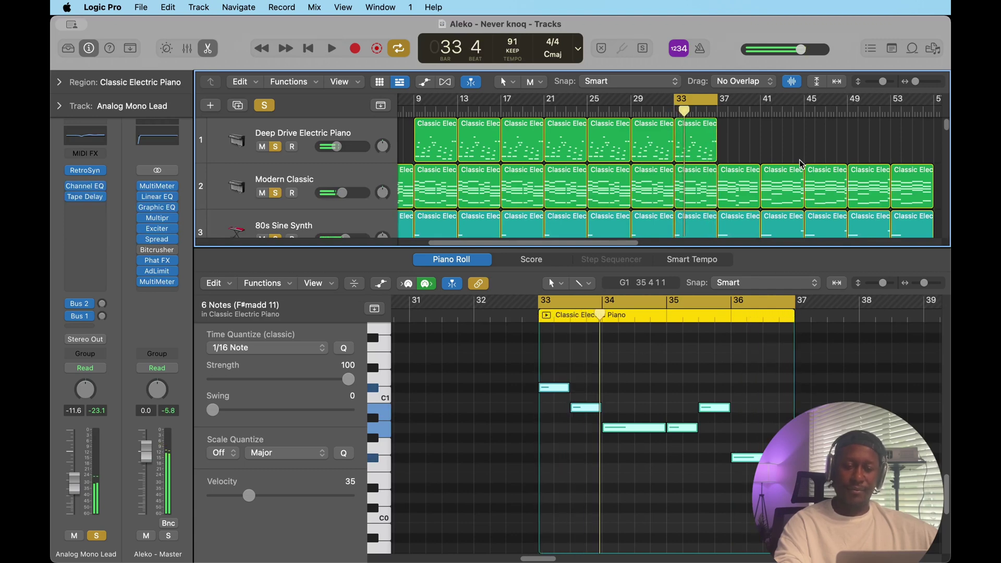
Step: Clear all solos, select and solo the Ep - AfroSnare track in the Empty Kit, and start playing its pattern
{"action": "scroll", "coordinate": [801, 164], "scroll_direction": "down", "scroll_amount": 12}
{"action": "scroll", "coordinate": [801, 162], "scroll_direction": "up", "scroll_amount": 2}
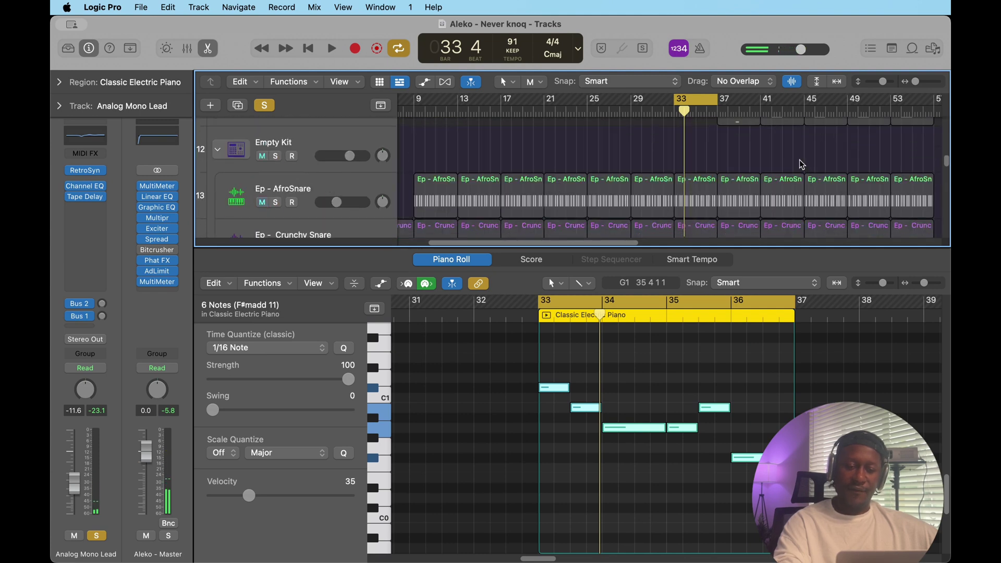
{"action": "left_click", "coordinate": [271, 108]}
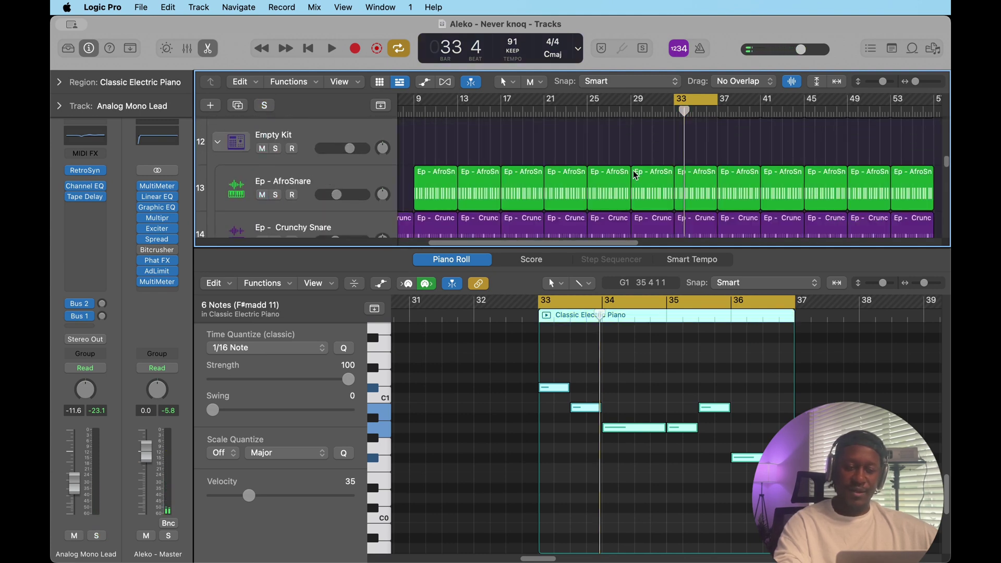
{"action": "scroll", "coordinate": [738, 167], "scroll_direction": "down", "scroll_amount": 1}
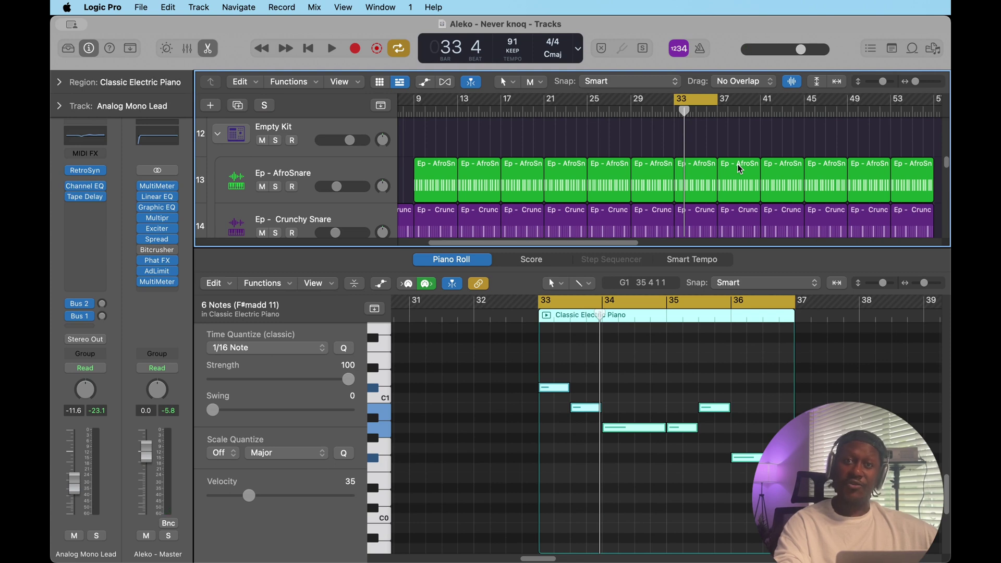
{"action": "left_click", "coordinate": [327, 176]}
{"action": "left_click", "coordinate": [276, 187]}
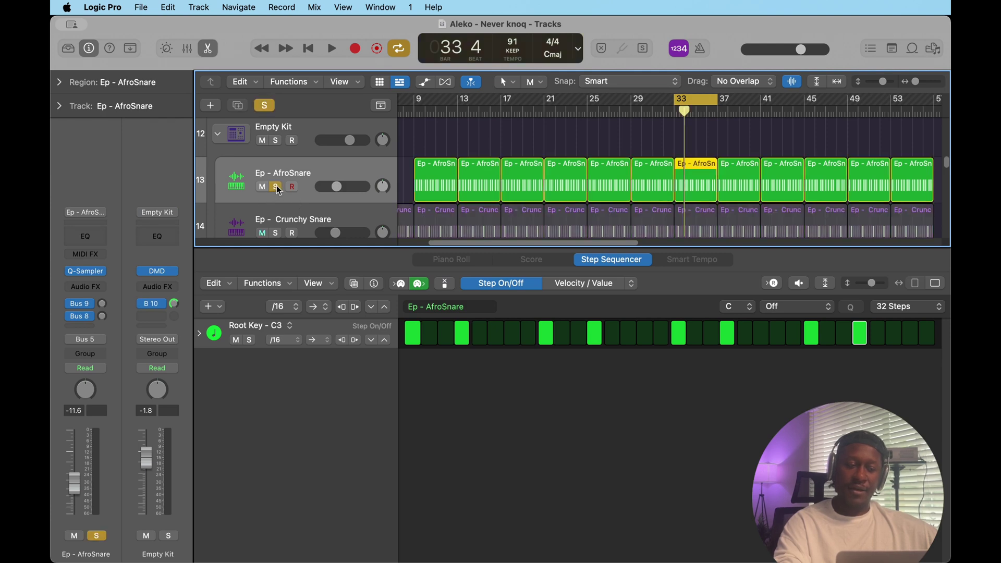
{"action": "key", "text": "space"}
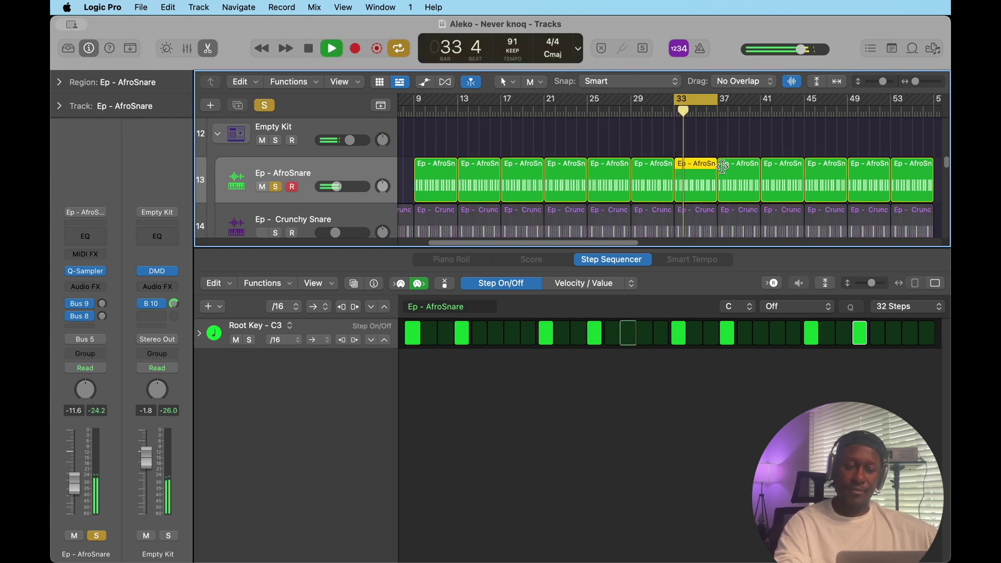
Step: Add Ep - Crunchy Snare to the solo during playback and show its bar 33 region's pattern in the Step Sequencer
{"action": "scroll", "coordinate": [267, 150], "scroll_direction": "down", "scroll_amount": 3}
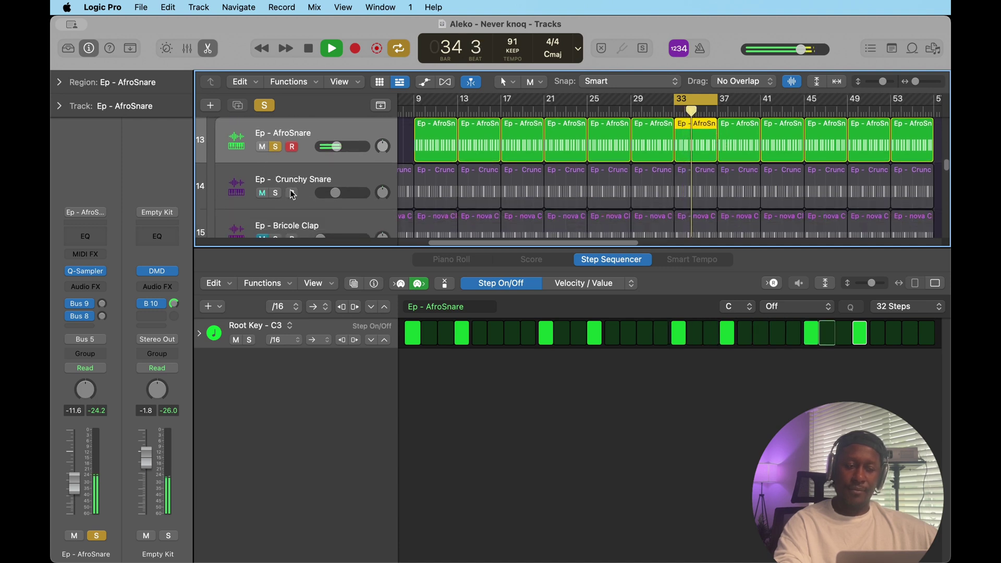
{"action": "left_click", "coordinate": [276, 193]}
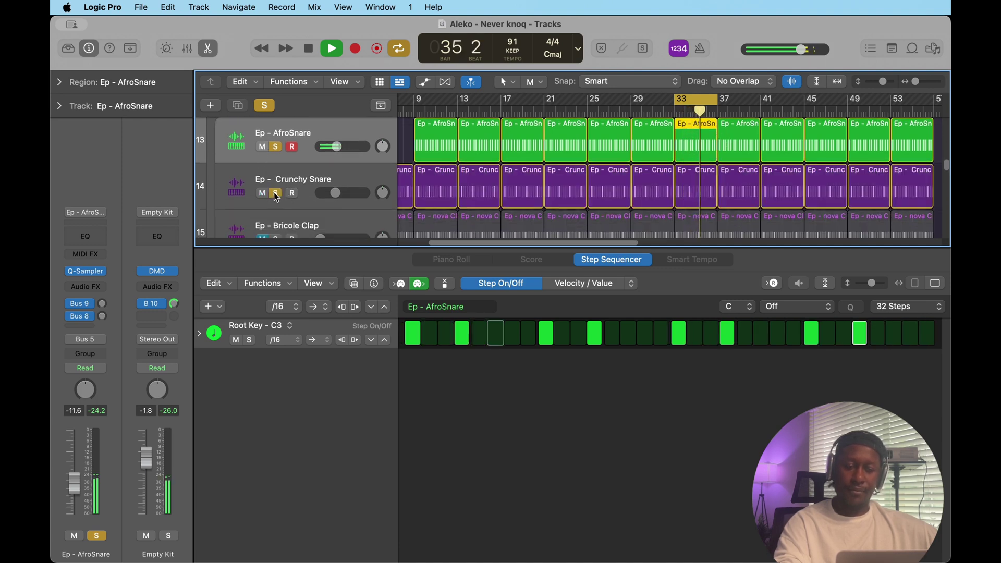
{"action": "left_click", "coordinate": [710, 179]}
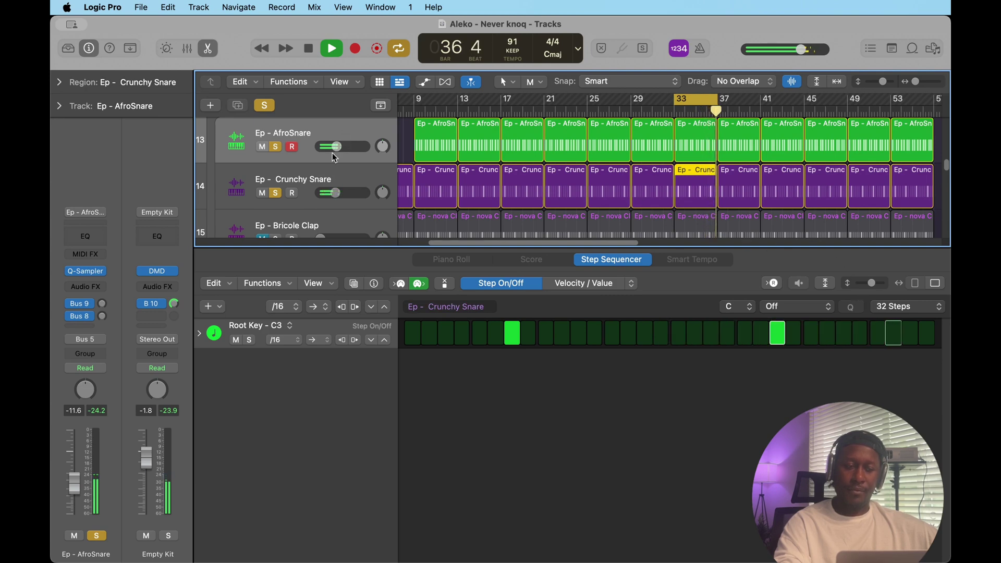
Step: Add Ep - Bricole Clap to the solo during playback and show its bar 33 region's pattern in the Step Sequencer
{"action": "scroll", "coordinate": [293, 221], "scroll_direction": "down", "scroll_amount": 1}
{"action": "left_click", "coordinate": [275, 224]}
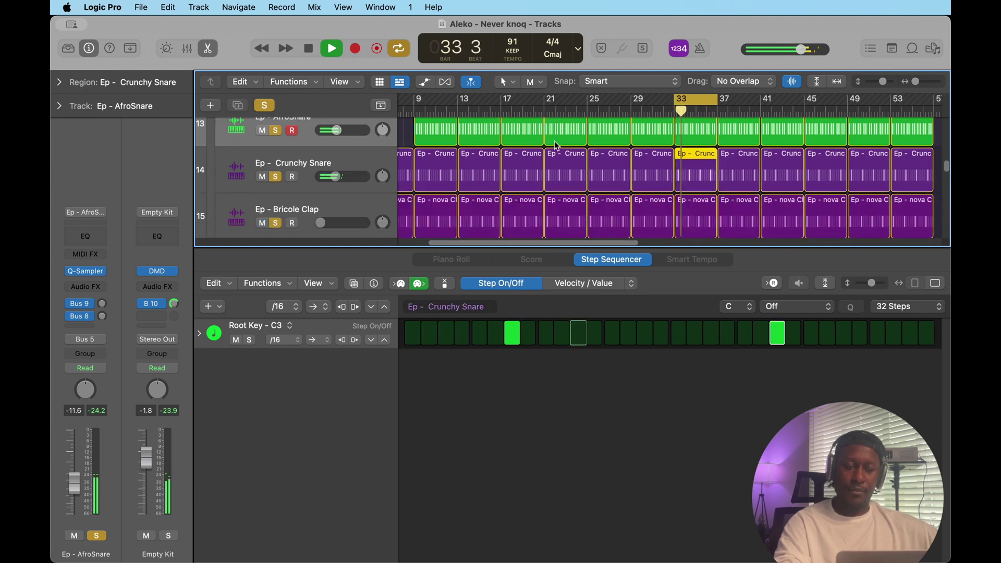
{"action": "scroll", "coordinate": [556, 146], "scroll_direction": "down", "scroll_amount": 2}
{"action": "left_click", "coordinate": [690, 179]}
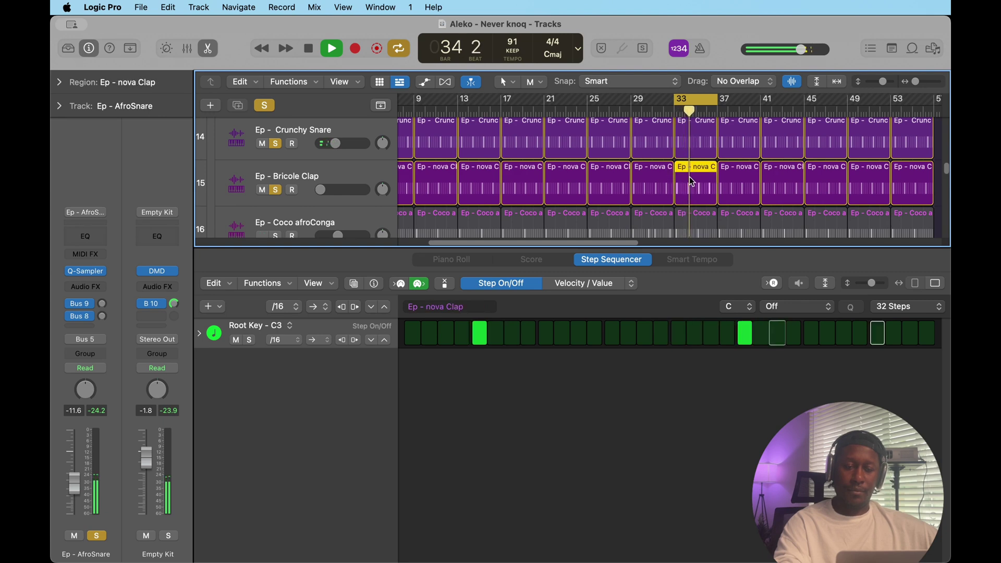
Step: Show the bar 33 step patterns of Ep - Coco afroConga and Ep - Organic Conga and add both conga tracks to the solo
{"action": "scroll", "coordinate": [313, 172], "scroll_direction": "down", "scroll_amount": 1}
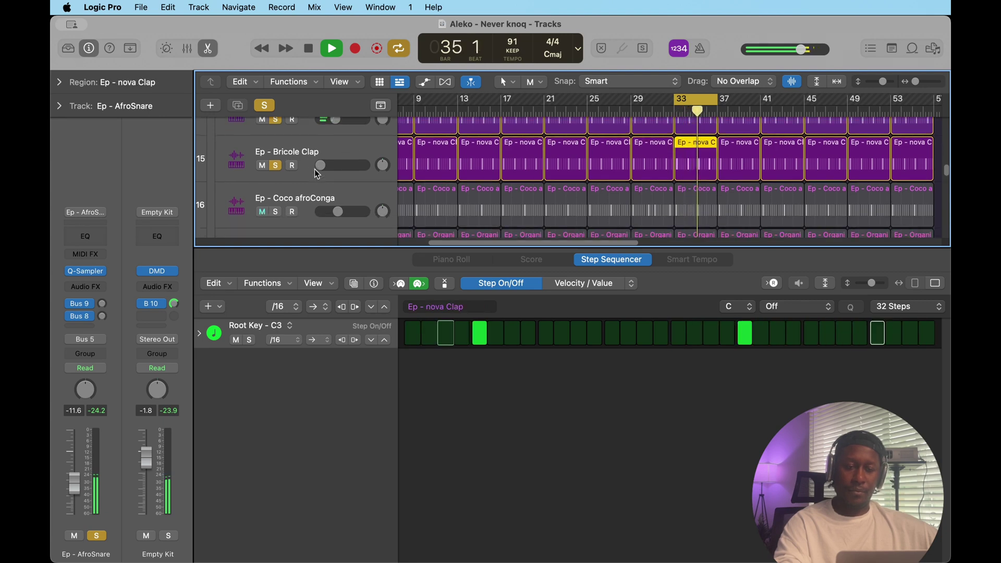
{"action": "left_click", "coordinate": [710, 208]}
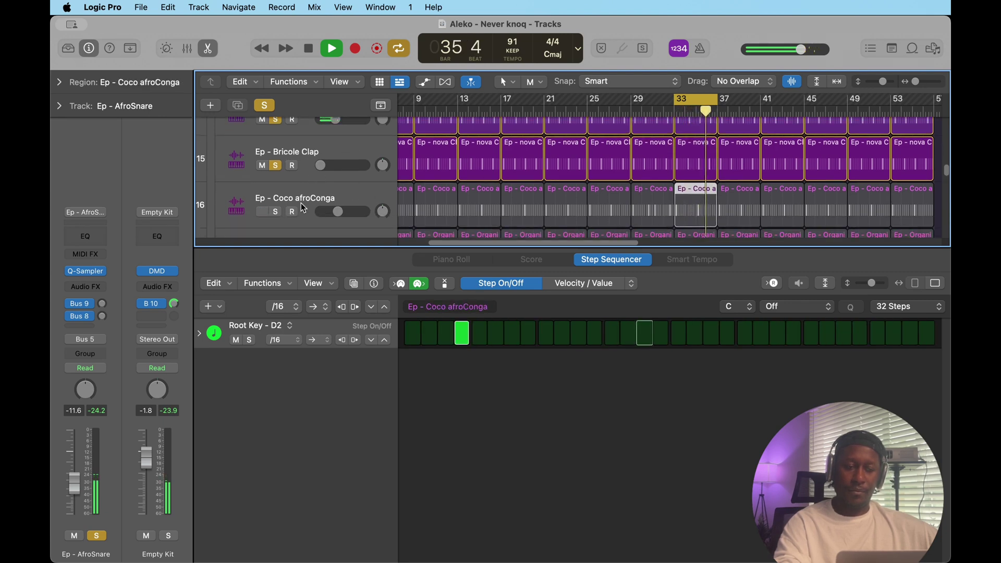
{"action": "left_click", "coordinate": [275, 214]}
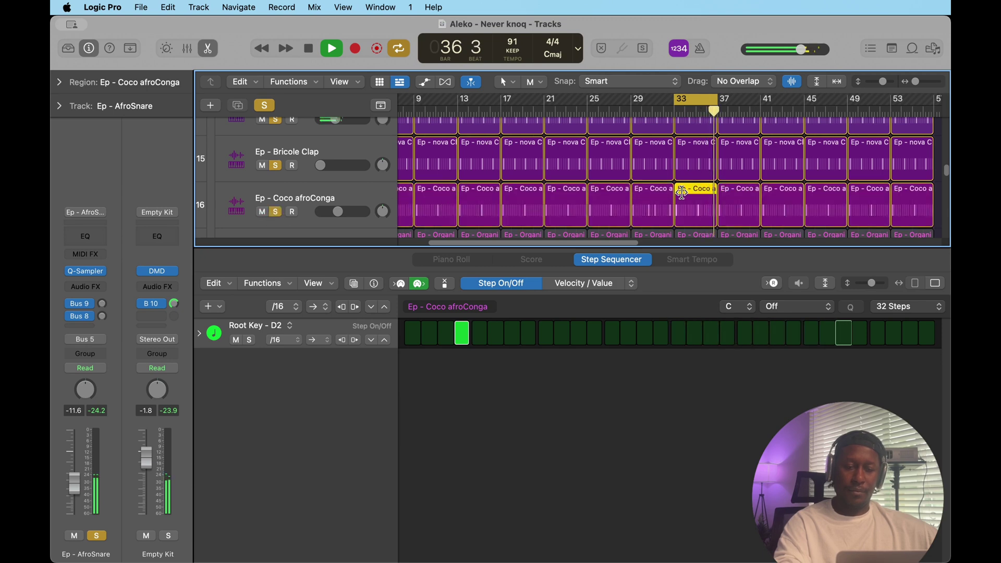
{"action": "scroll", "coordinate": [688, 198], "scroll_direction": "down", "scroll_amount": 3}
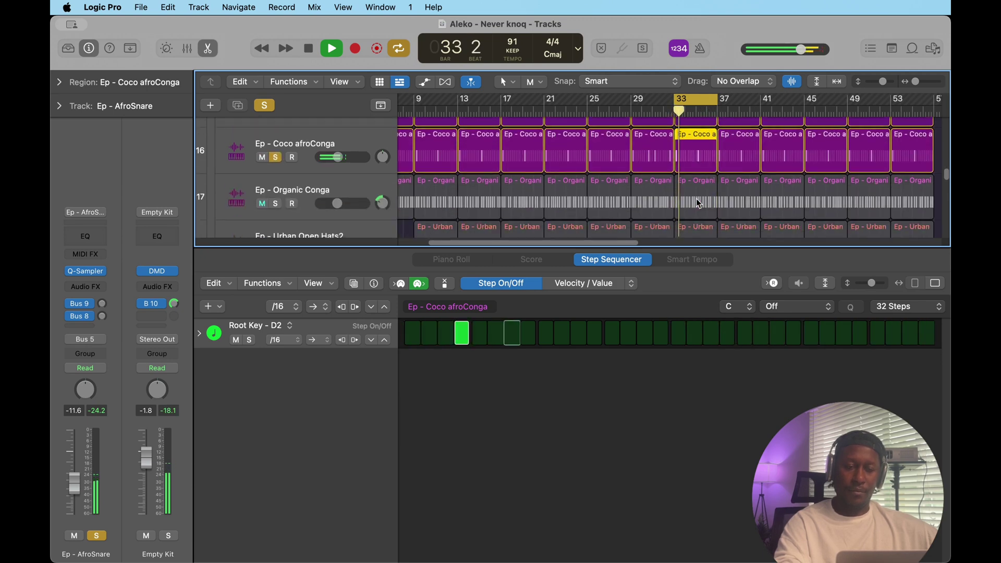
{"action": "left_click", "coordinate": [698, 203]}
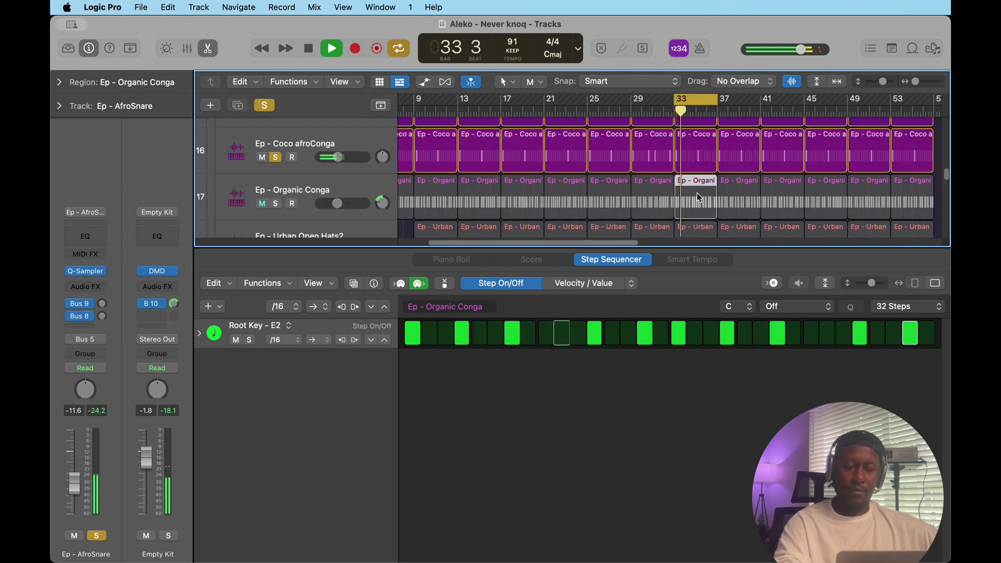
{"action": "left_click", "coordinate": [276, 203]}
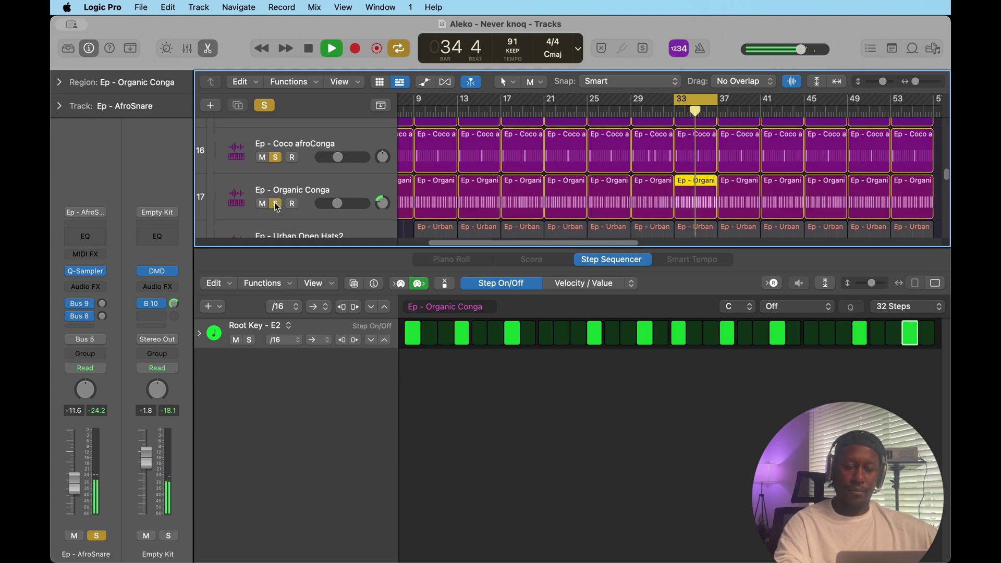
Step: Show the bar 33 step patterns of Ep - Urban Open Hats2 and Open Hats3 and add both tracks to the solo
{"action": "scroll", "coordinate": [715, 166], "scroll_direction": "down", "scroll_amount": 3}
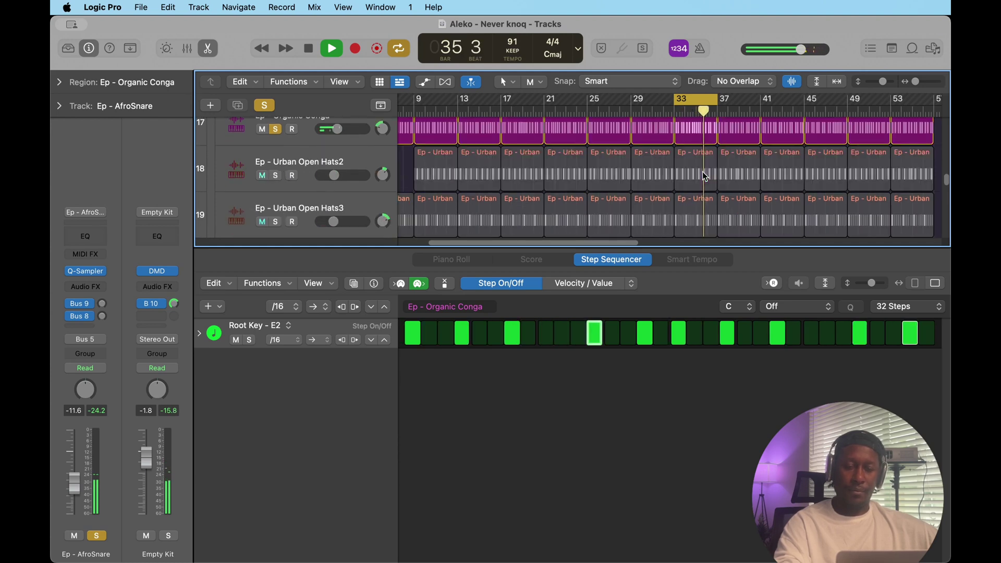
{"action": "left_click", "coordinate": [702, 171]}
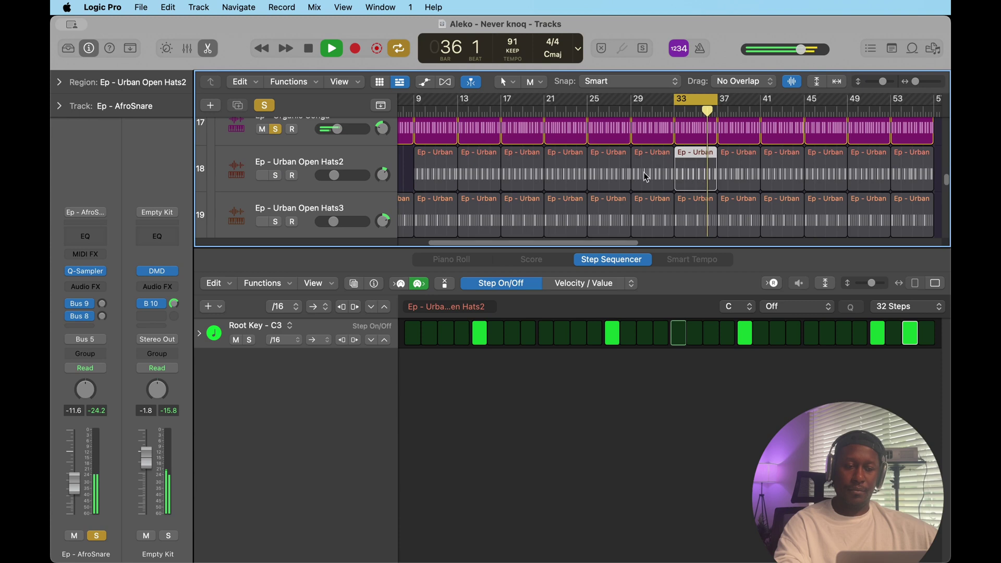
{"action": "left_click", "coordinate": [276, 177]}
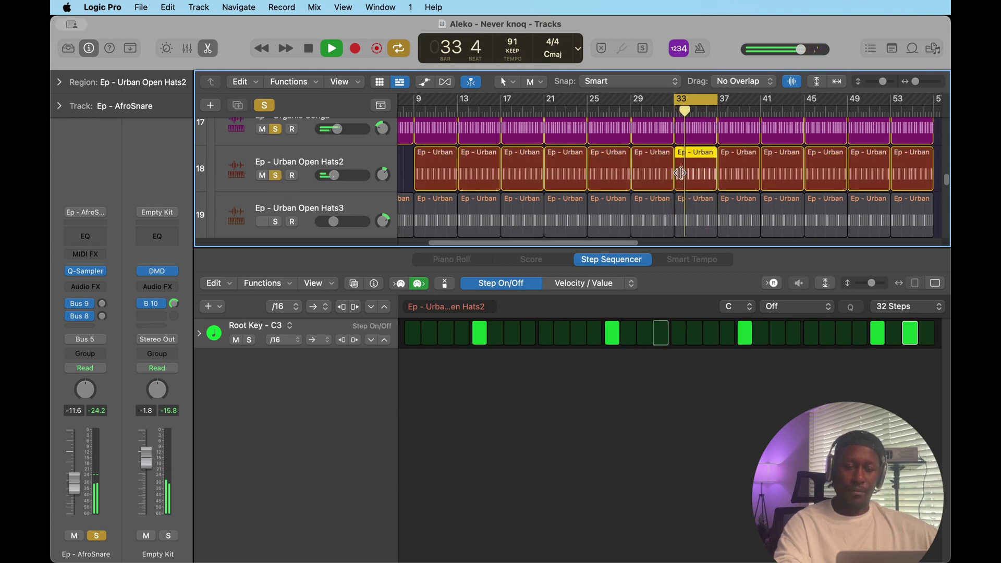
{"action": "left_click", "coordinate": [696, 216]}
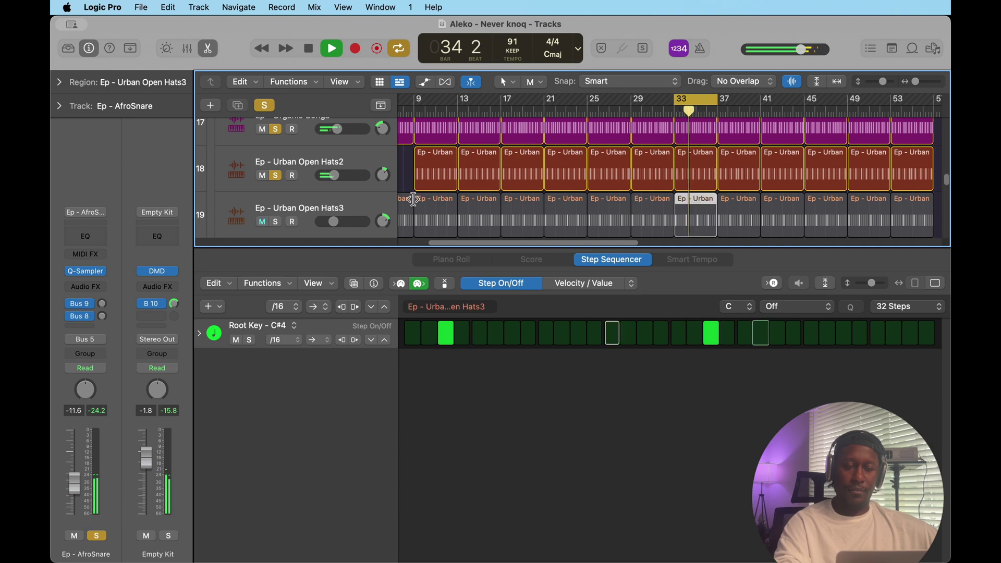
{"action": "left_click", "coordinate": [277, 221]}
Step: Show the bar 33 step patterns of KSHMR Hi Hats Closed 06 and HH_THIN and add both hi-hat tracks to the solo
{"action": "scroll", "coordinate": [705, 177], "scroll_direction": "down", "scroll_amount": 5}
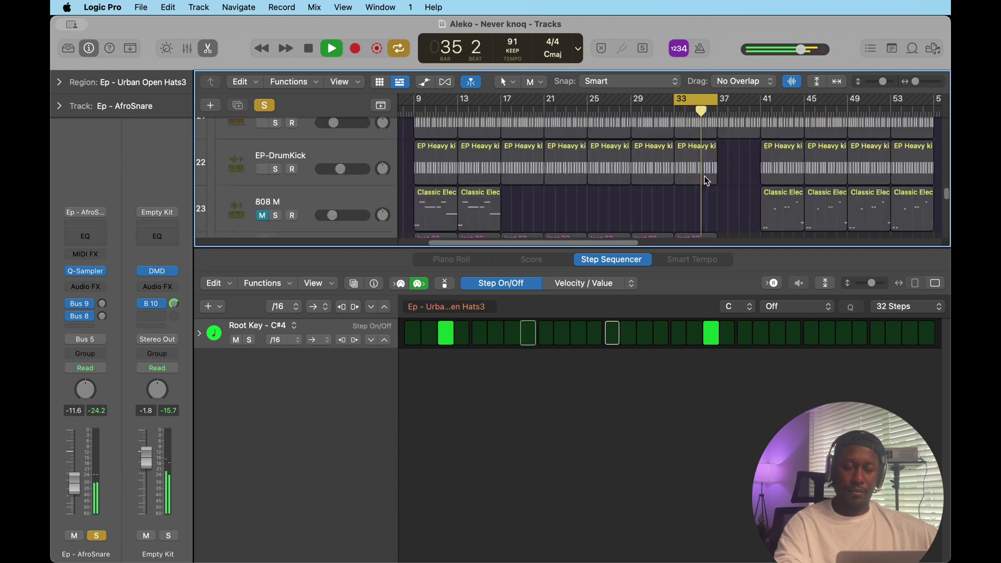
{"action": "scroll", "coordinate": [704, 176], "scroll_direction": "up", "scroll_amount": 2}
{"action": "scroll", "coordinate": [705, 176], "scroll_direction": "up", "scroll_amount": 2}
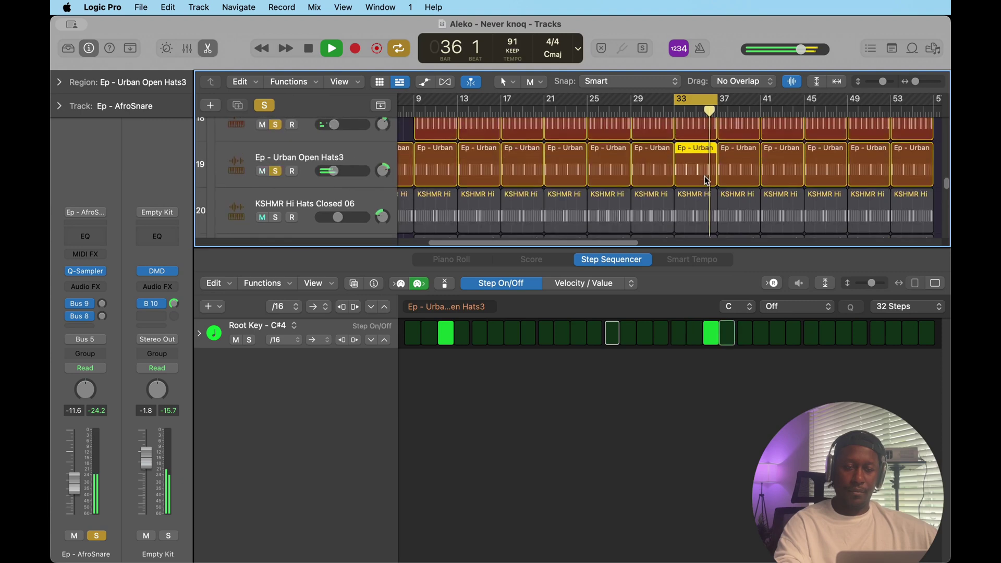
{"action": "left_click", "coordinate": [704, 176]}
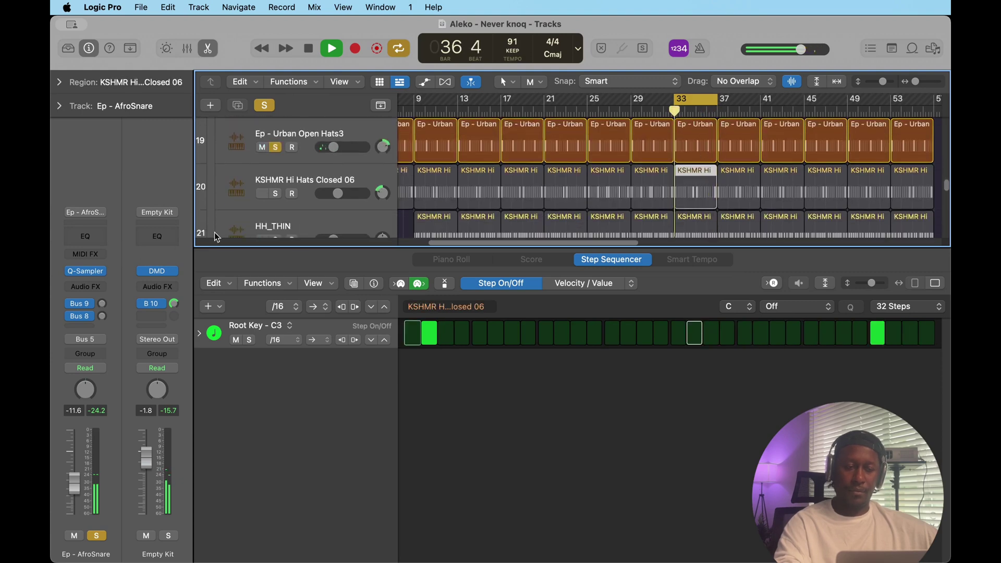
{"action": "left_click", "coordinate": [276, 193]}
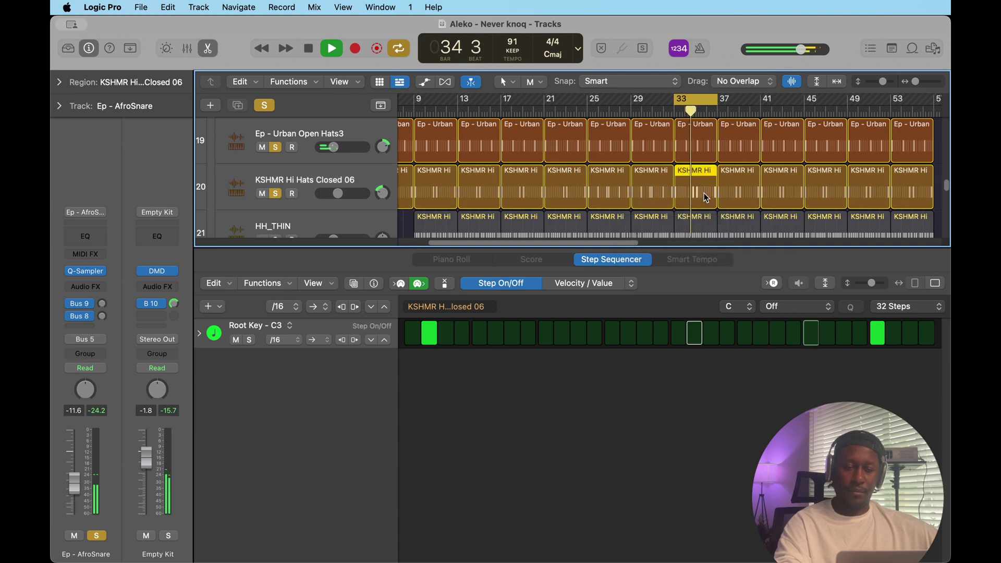
{"action": "scroll", "coordinate": [705, 198], "scroll_direction": "down", "scroll_amount": 2}
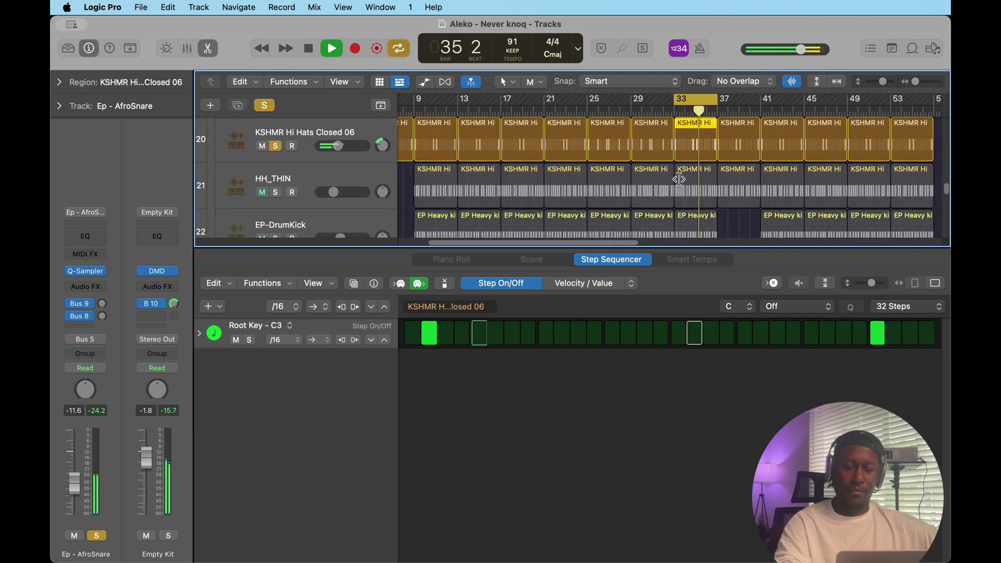
{"action": "left_click", "coordinate": [682, 183]}
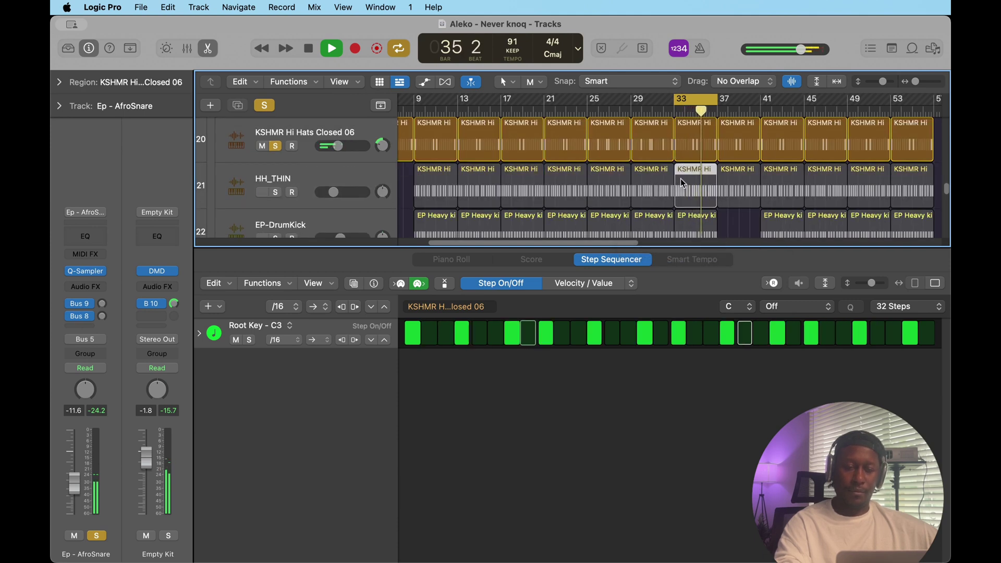
{"action": "left_click", "coordinate": [276, 196]}
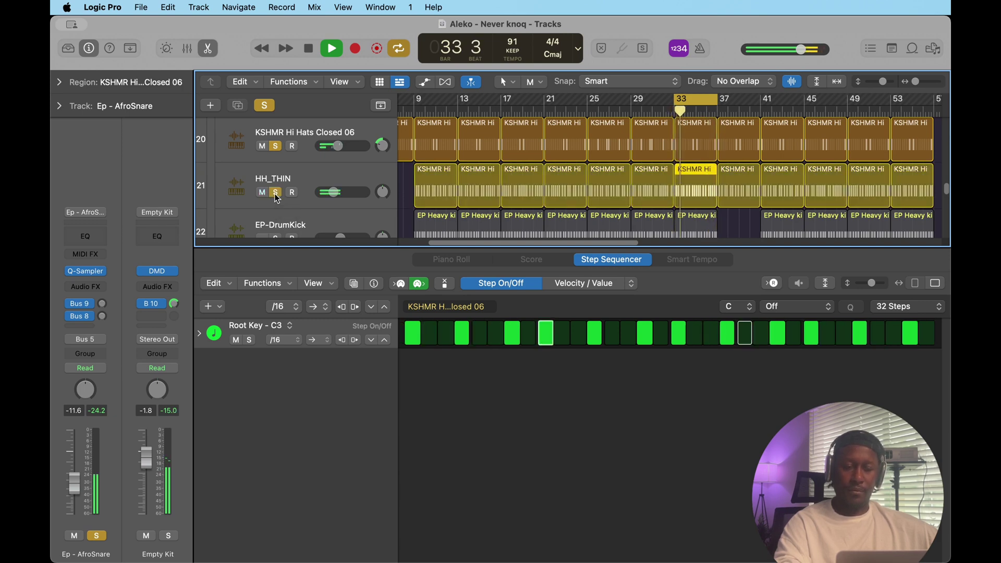
Step: Show the EP Heavy kick region's step pattern at bar 33 and add the EP-DrumKick track to the solo
{"action": "scroll", "coordinate": [688, 208], "scroll_direction": "down", "scroll_amount": 2}
{"action": "left_click", "coordinate": [692, 211]}
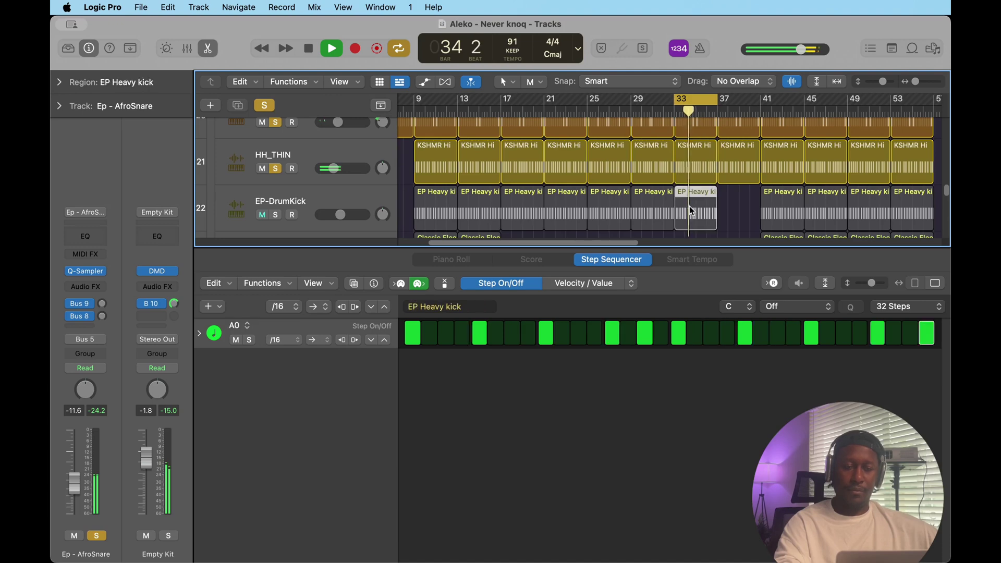
{"action": "scroll", "coordinate": [691, 211], "scroll_direction": "down", "scroll_amount": 3}
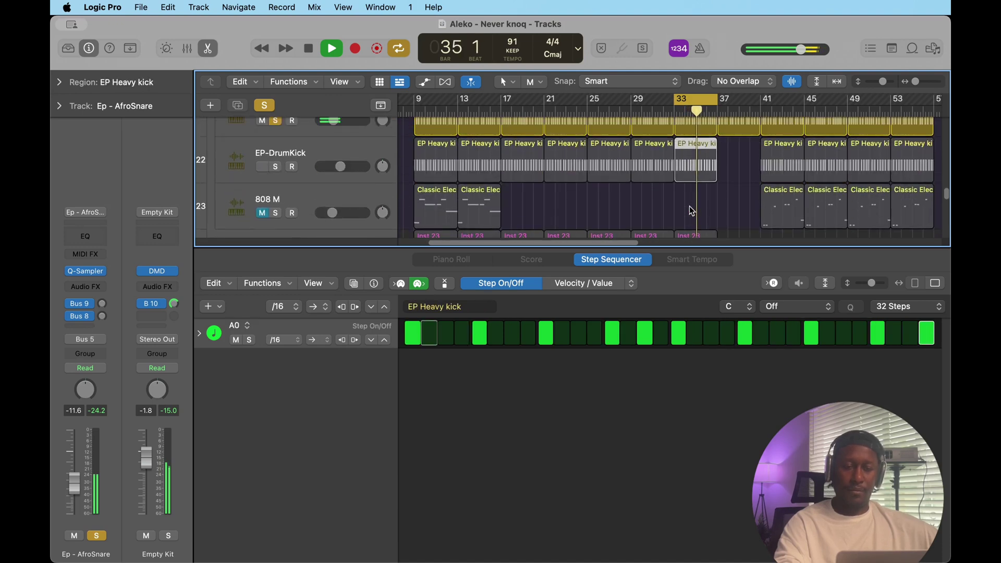
{"action": "left_click", "coordinate": [276, 167]}
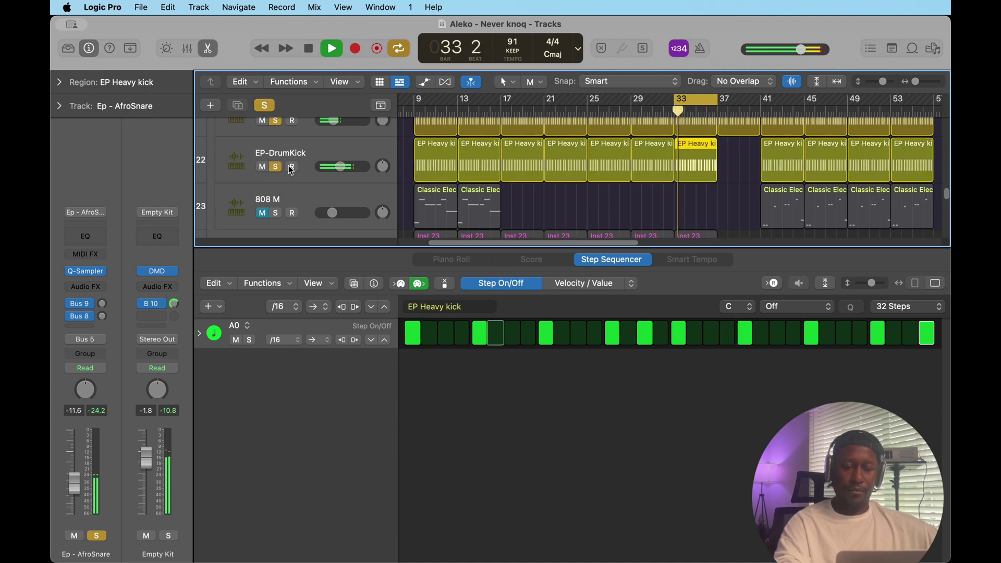
Step: Show the notes of the Untitled track's bar 33 Inst 23 region in the Piano Roll and add the track to the solo
{"action": "scroll", "coordinate": [707, 200], "scroll_direction": "down", "scroll_amount": 3}
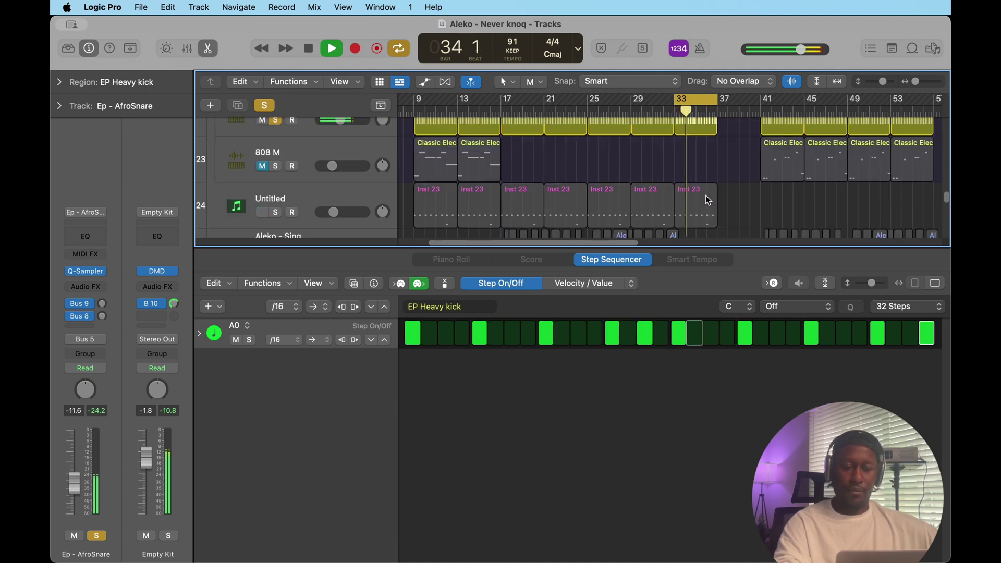
{"action": "left_click", "coordinate": [707, 200]}
{"action": "scroll", "coordinate": [707, 200], "scroll_direction": "down", "scroll_amount": 1}
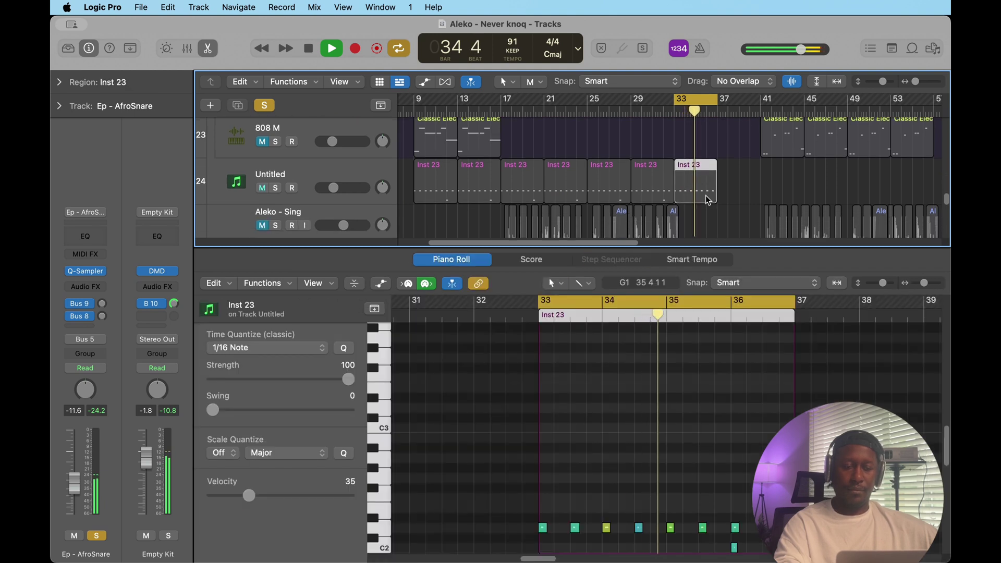
{"action": "scroll", "coordinate": [647, 487], "scroll_direction": "down", "scroll_amount": 5}
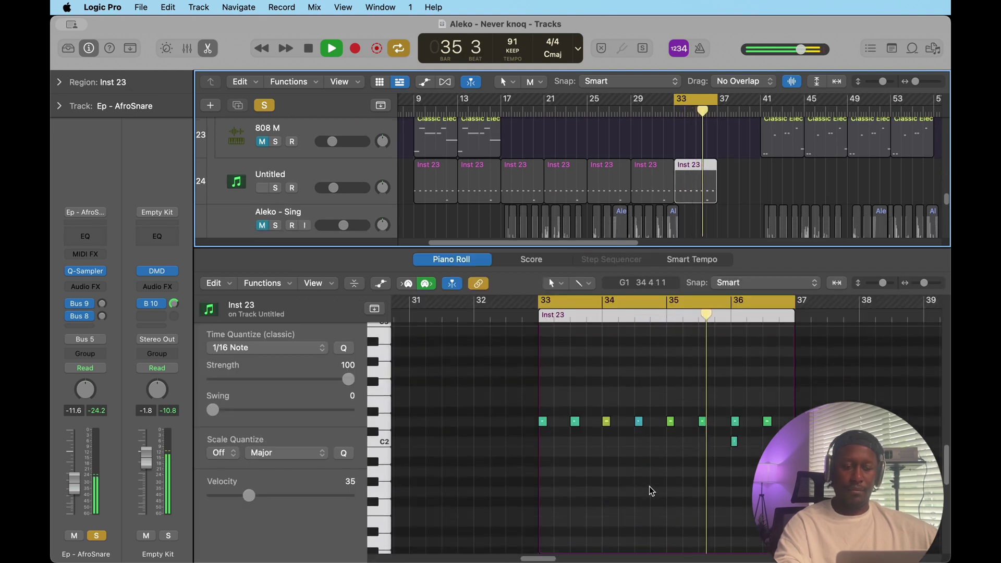
{"action": "left_click", "coordinate": [276, 190]}
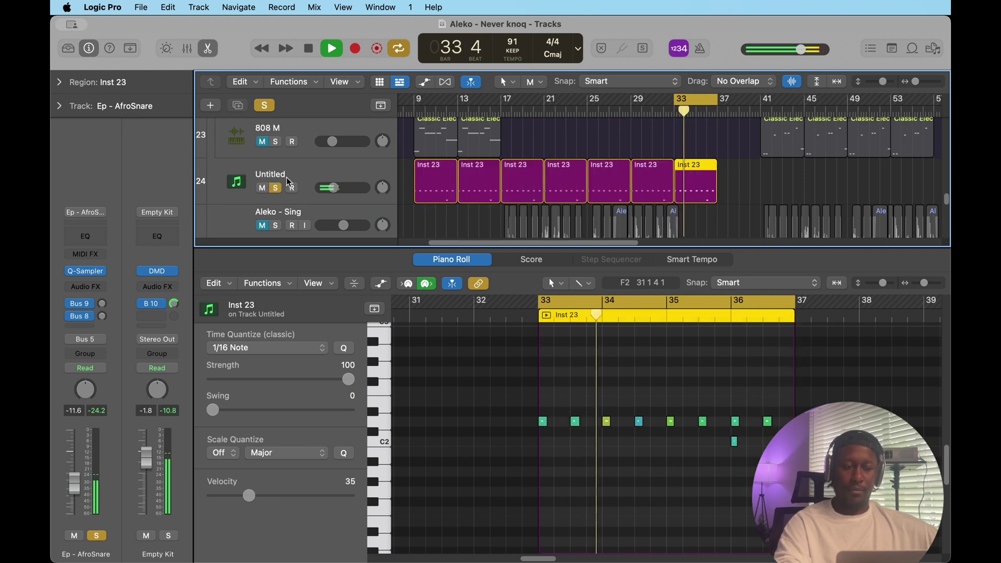
Step: Listen to the soloed drum kit and Untitled track together, looking over the neighbouring tracks, and stop playback
{"action": "scroll", "coordinate": [298, 174], "scroll_direction": "down", "scroll_amount": 2}
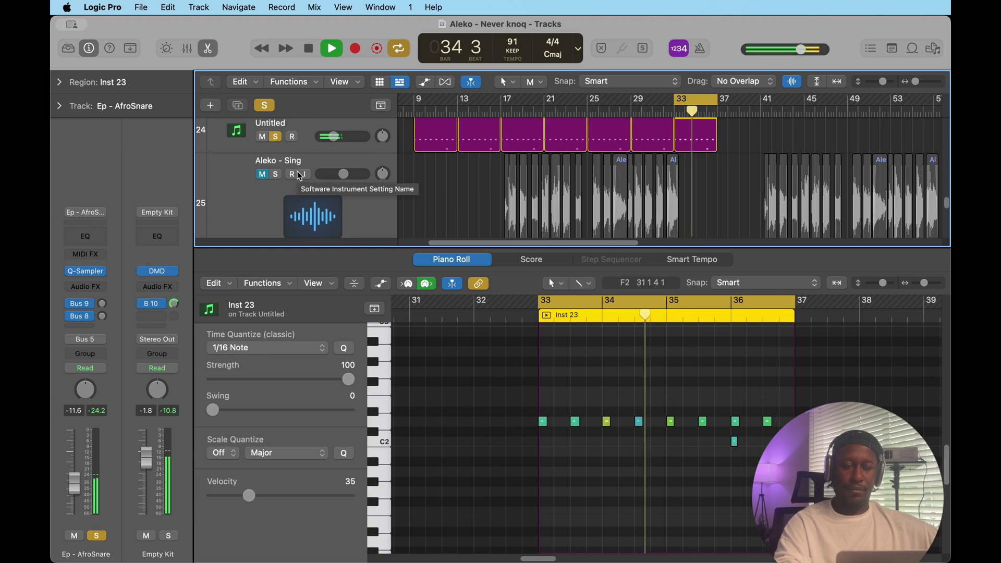
{"action": "scroll", "coordinate": [311, 151], "scroll_direction": "up", "scroll_amount": 3}
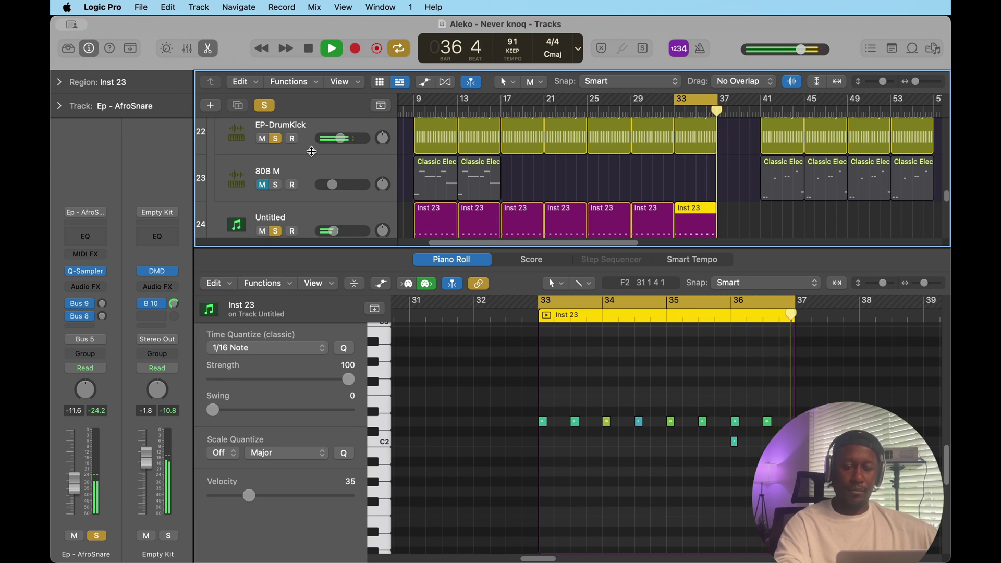
{"action": "key", "text": "space"}
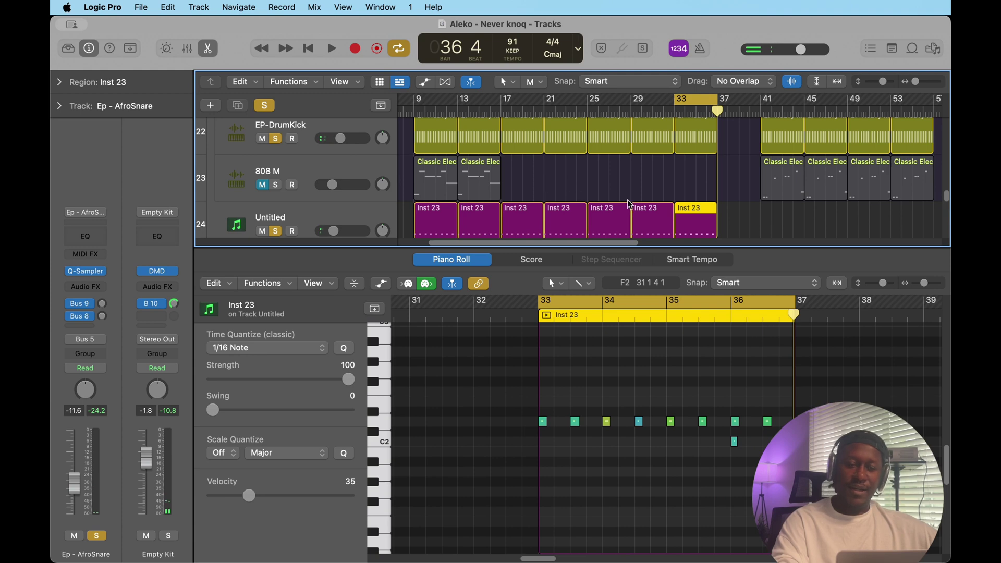
Step: Clear all solos, play the full beat over the bar 33 to 37 cycle, and stop playback
{"action": "scroll", "coordinate": [701, 198], "scroll_direction": "up", "scroll_amount": 15}
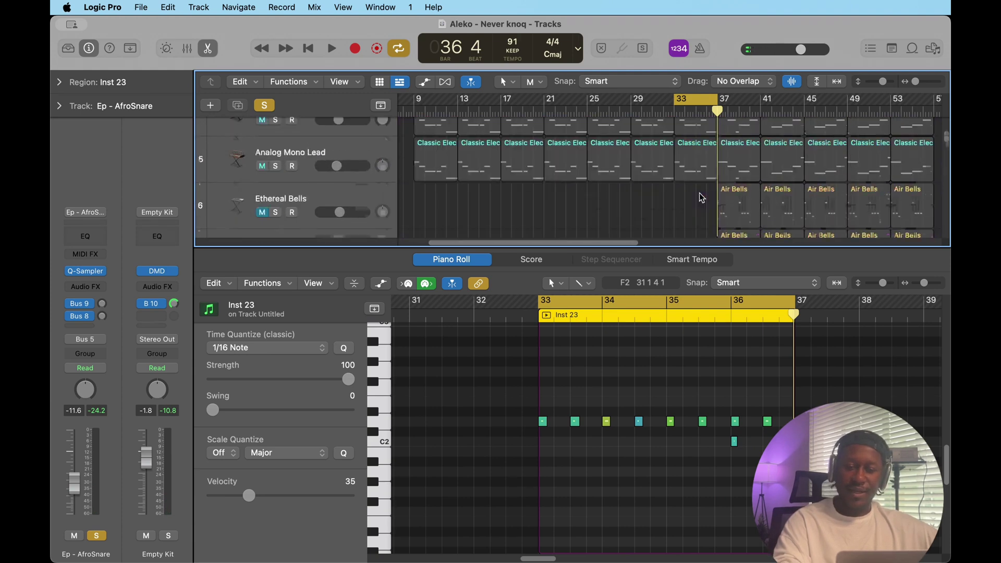
{"action": "scroll", "coordinate": [701, 198], "scroll_direction": "up", "scroll_amount": 2}
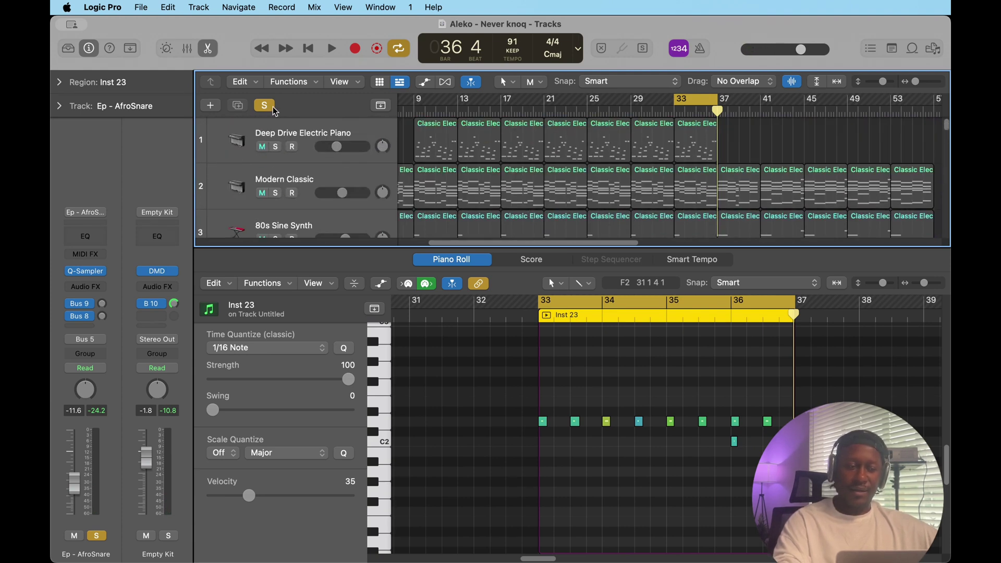
{"action": "left_click", "coordinate": [270, 107]}
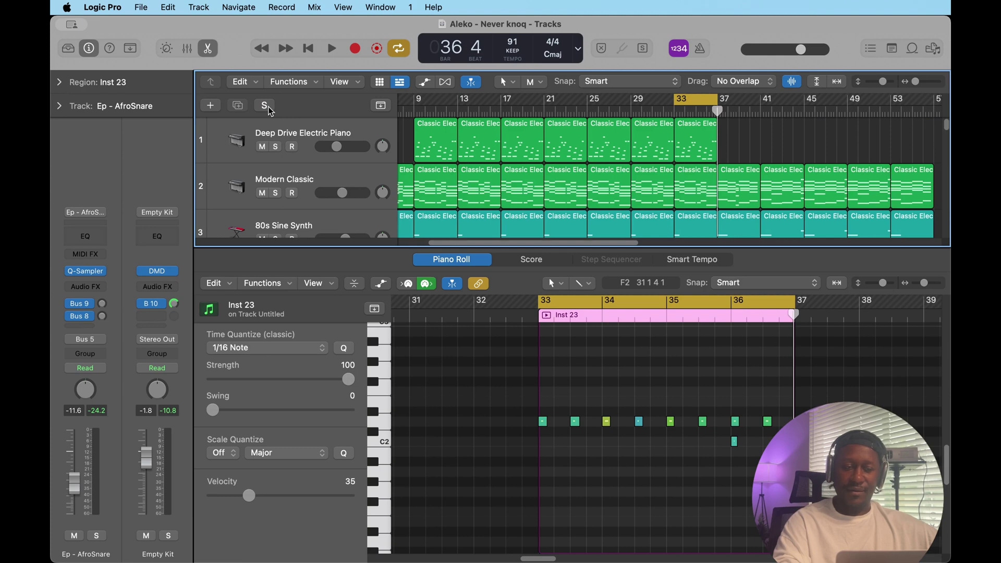
{"action": "key", "text": "space"}
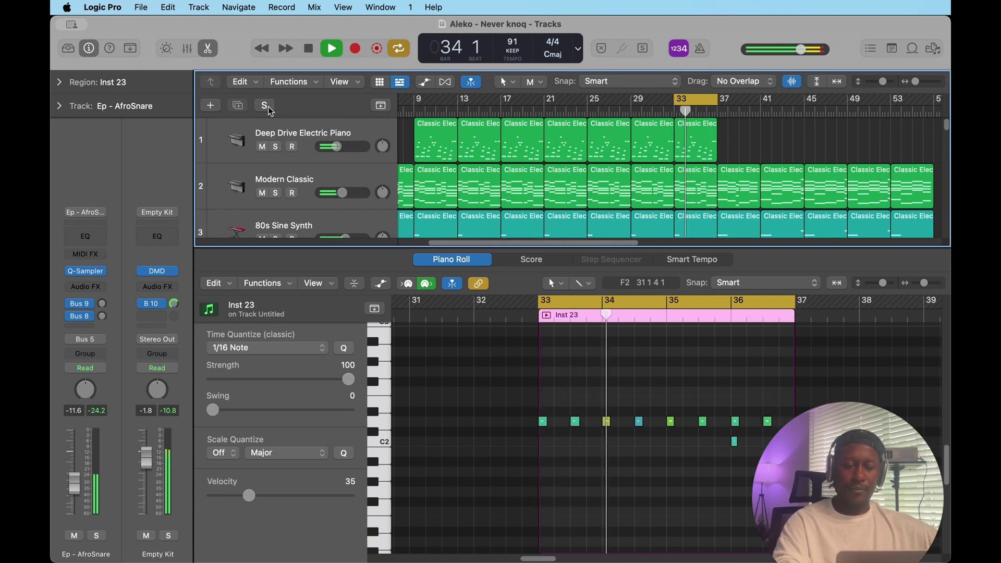
{"action": "key", "text": "space"}
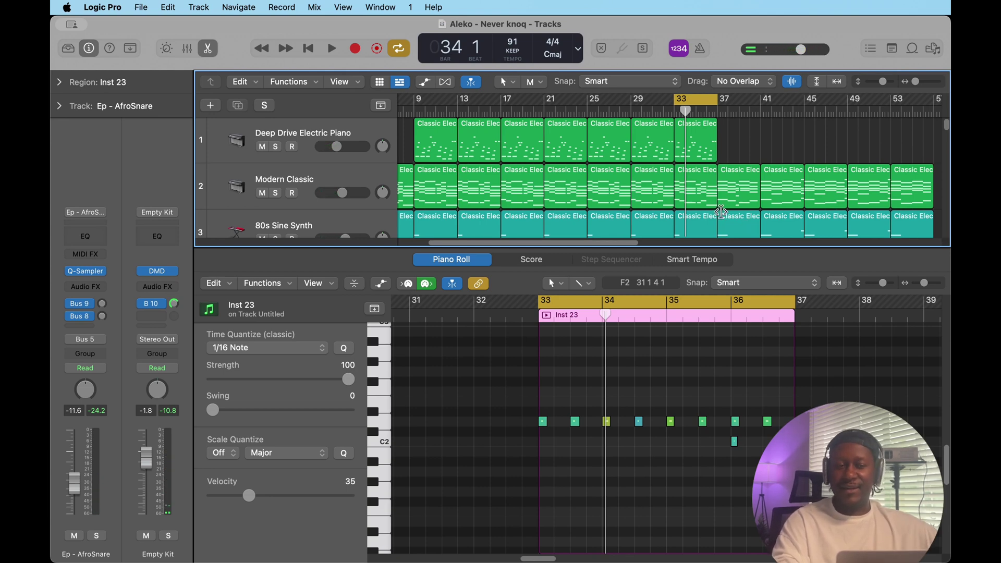
Step: Move the cycle range to bars 37 to 41
{"action": "left_click_drag", "start_coordinate": [689, 100], "coordinate": [735, 103]}
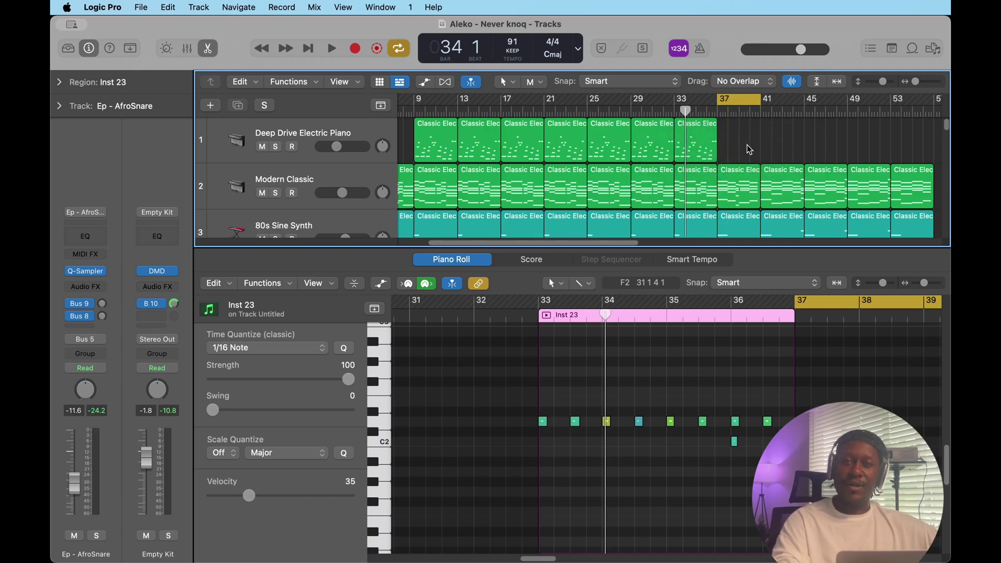
Step: Show the notes of the Modern Classic track's bar 37 region in the Piano Roll and look over the tracks in that section
{"action": "scroll", "coordinate": [749, 149], "scroll_direction": "down", "scroll_amount": 2}
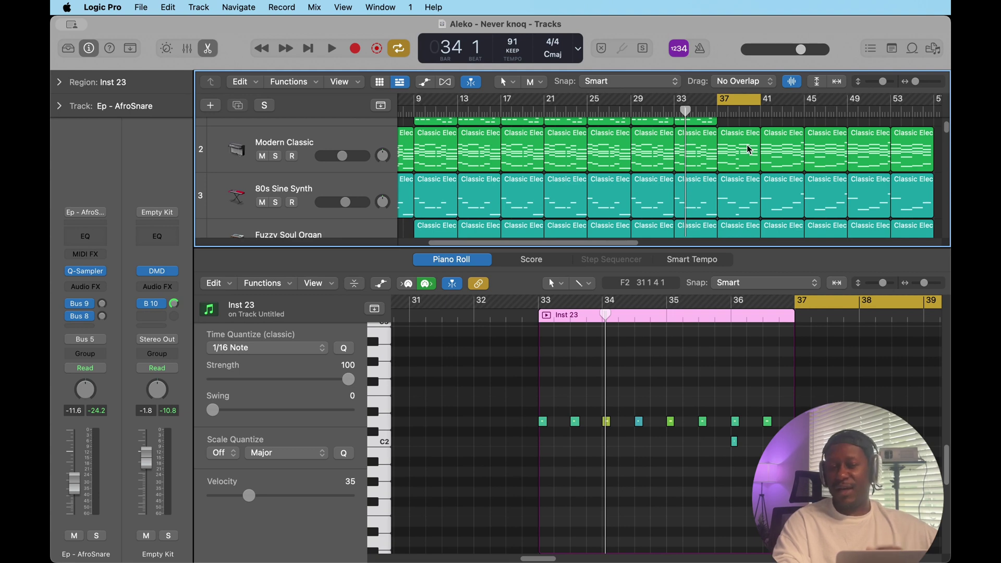
{"action": "left_click", "coordinate": [739, 139]}
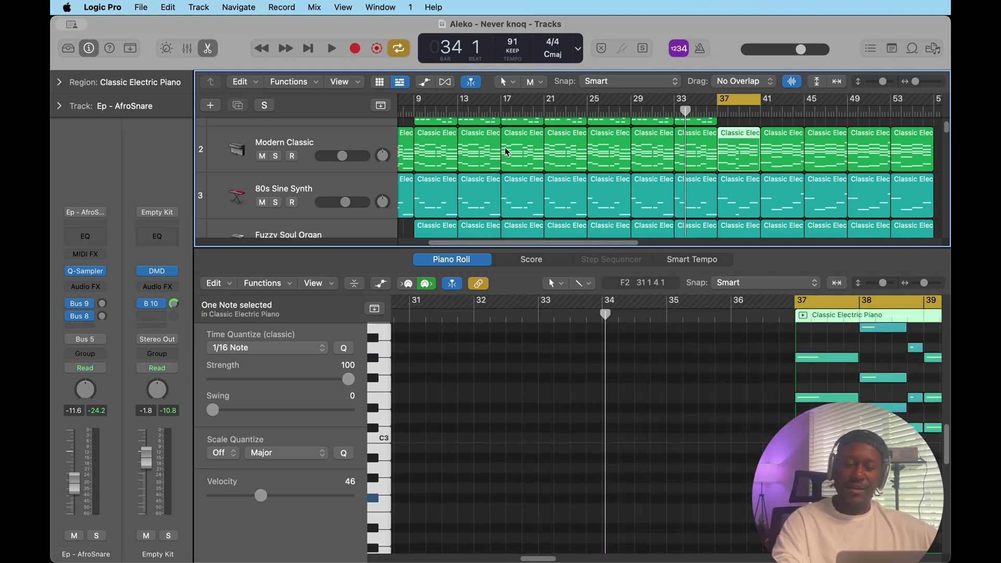
{"action": "scroll", "coordinate": [740, 157], "scroll_direction": "right", "scroll_amount": 3}
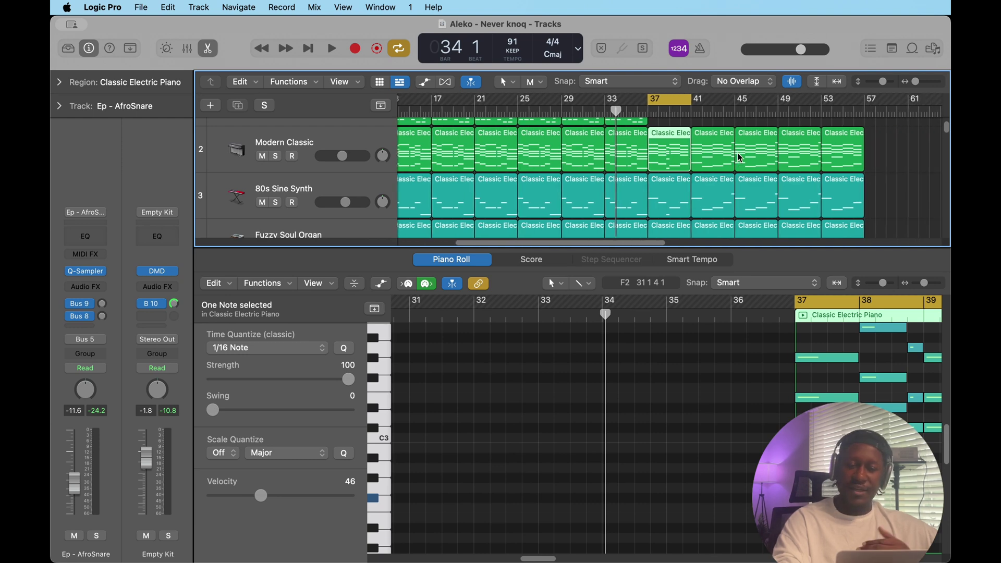
{"action": "scroll", "coordinate": [740, 158], "scroll_direction": "right", "scroll_amount": 4}
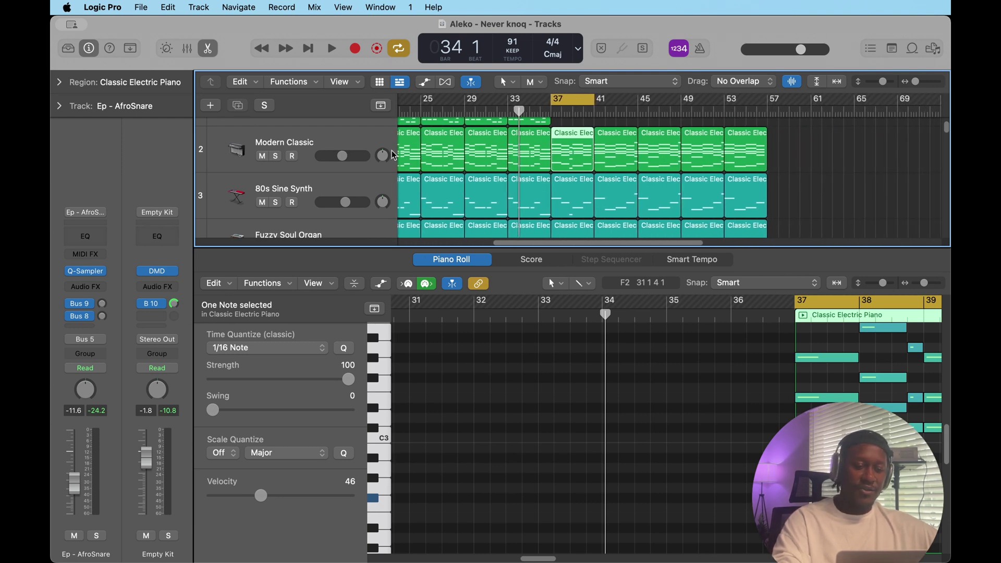
{"action": "scroll", "coordinate": [571, 140], "scroll_direction": "down", "scroll_amount": 6}
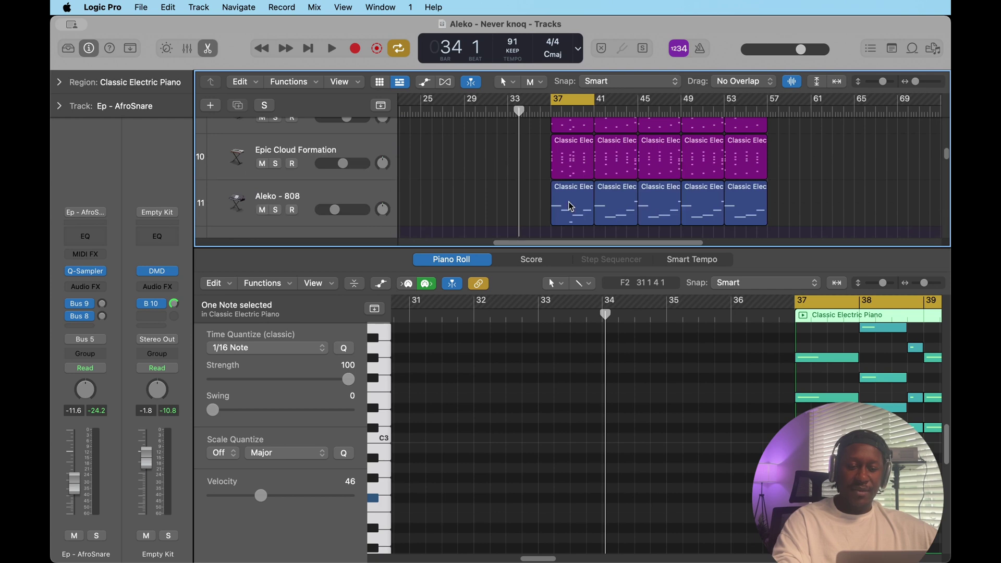
{"action": "scroll", "coordinate": [570, 207], "scroll_direction": "up", "scroll_amount": 6}
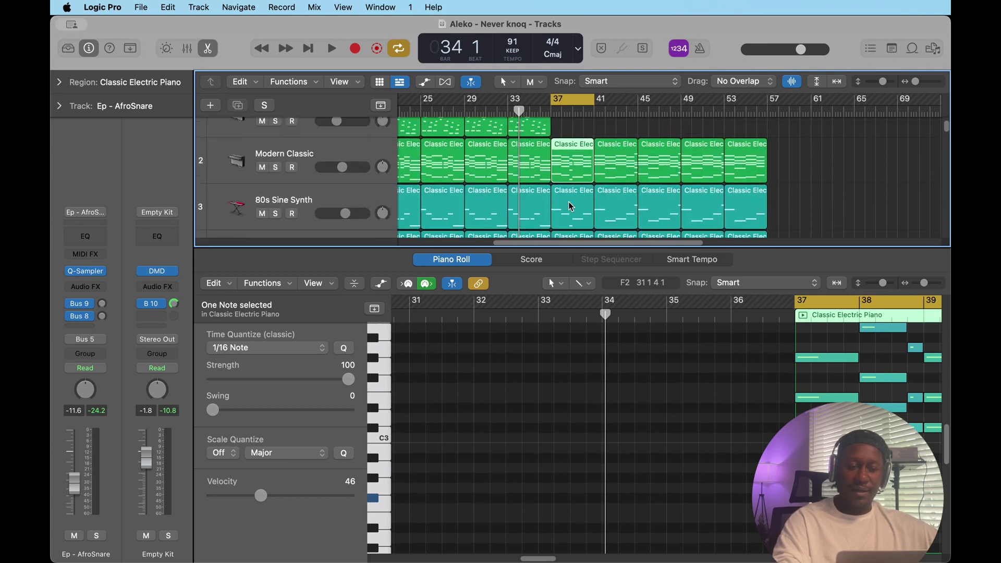
Step: Solo the Modern Classic track, play the bar 37 to 41 cycle, and examine its chord notes in the Piano Roll
{"action": "left_click", "coordinate": [275, 167]}
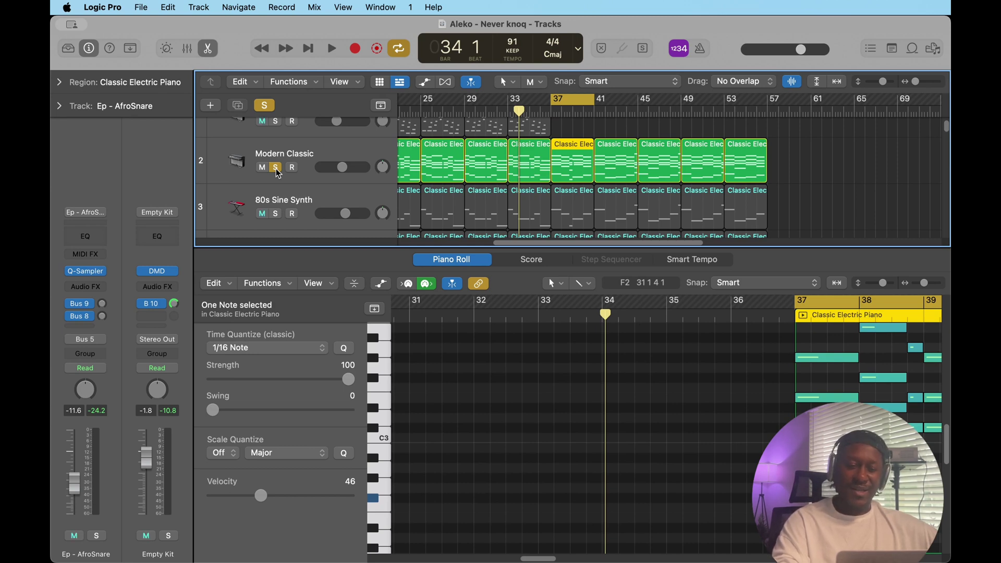
{"action": "key", "text": "space"}
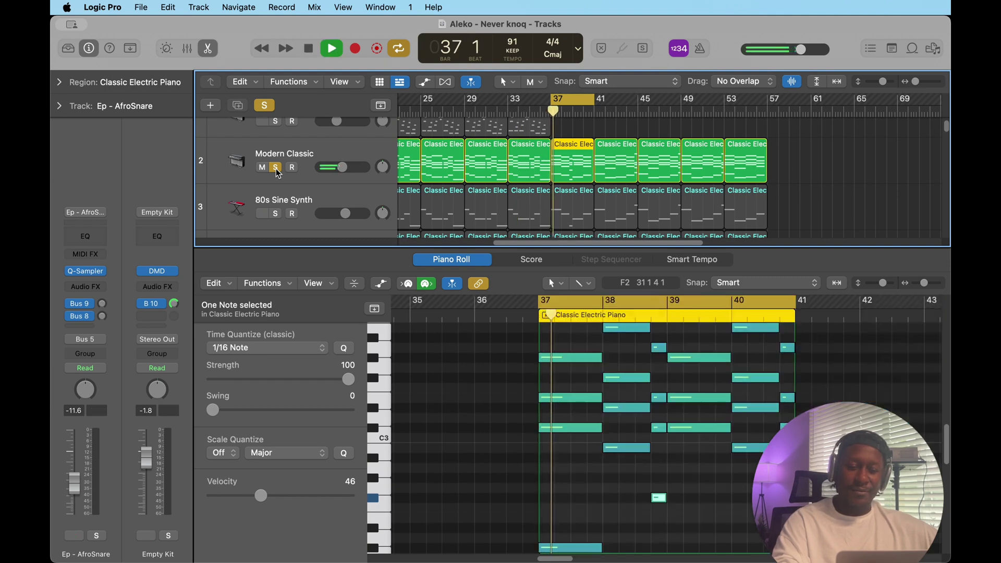
{"action": "scroll", "coordinate": [713, 455], "scroll_direction": "up", "scroll_amount": 10}
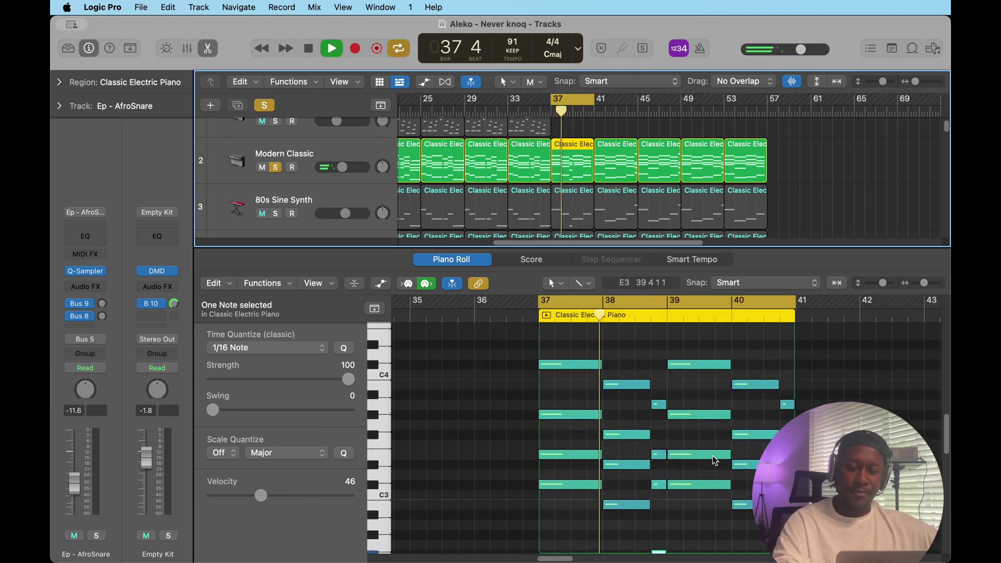
{"action": "scroll", "coordinate": [550, 155], "scroll_direction": "up", "scroll_amount": 2}
{"action": "scroll", "coordinate": [550, 156], "scroll_direction": "down", "scroll_amount": 5}
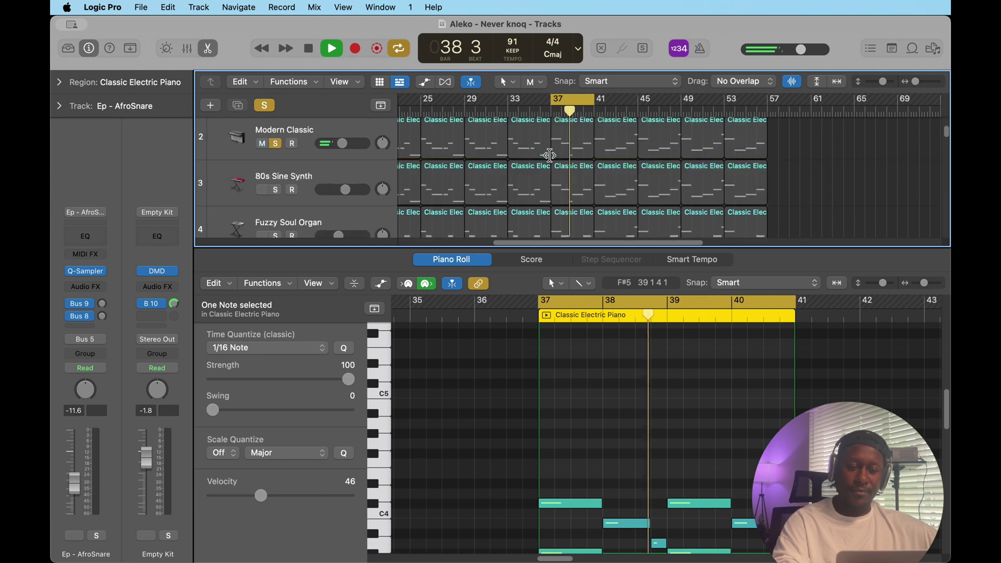
{"action": "scroll", "coordinate": [549, 155], "scroll_direction": "up", "scroll_amount": 3}
{"action": "scroll", "coordinate": [550, 156], "scroll_direction": "down", "scroll_amount": 2}
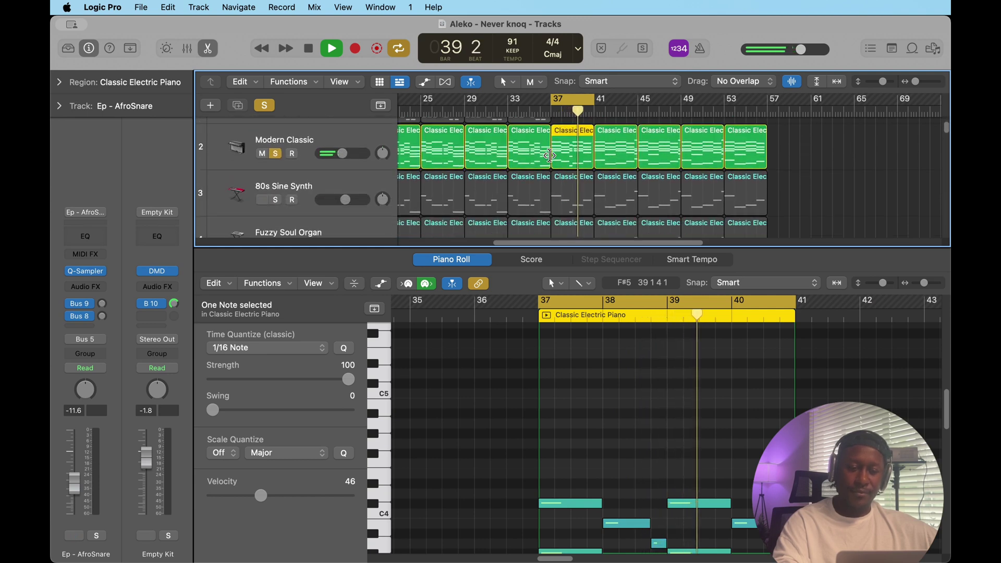
{"action": "scroll", "coordinate": [549, 155], "scroll_direction": "down", "scroll_amount": 1}
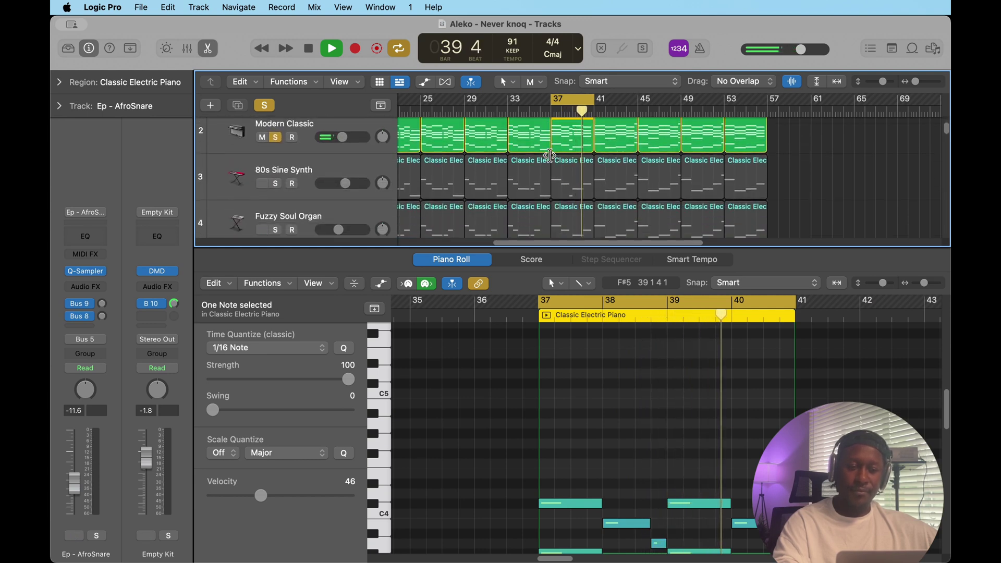
Step: Add the 80s Sine Synth, Fuzzy Soul Organ and Analog Mono Lead tracks to the solo one by one during playback
{"action": "left_click", "coordinate": [276, 184]}
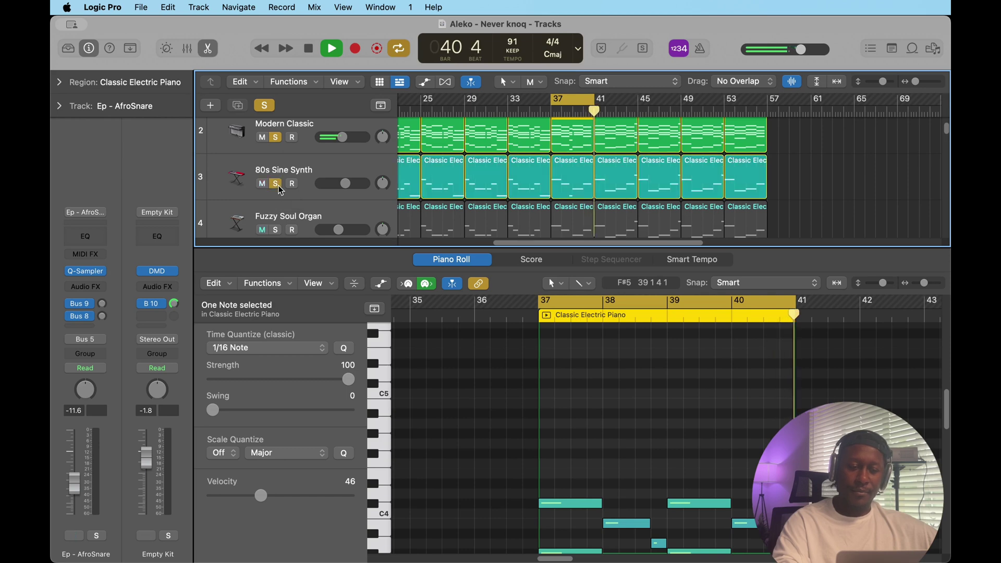
{"action": "scroll", "coordinate": [553, 188], "scroll_direction": "down", "scroll_amount": 1}
{"action": "scroll", "coordinate": [553, 188], "scroll_direction": "down", "scroll_amount": 2}
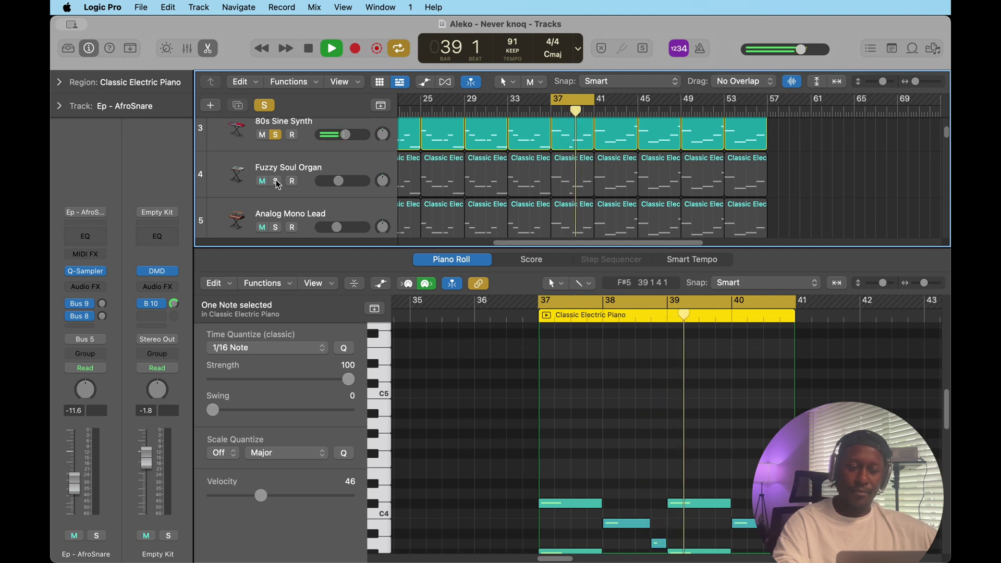
{"action": "left_click", "coordinate": [277, 181]}
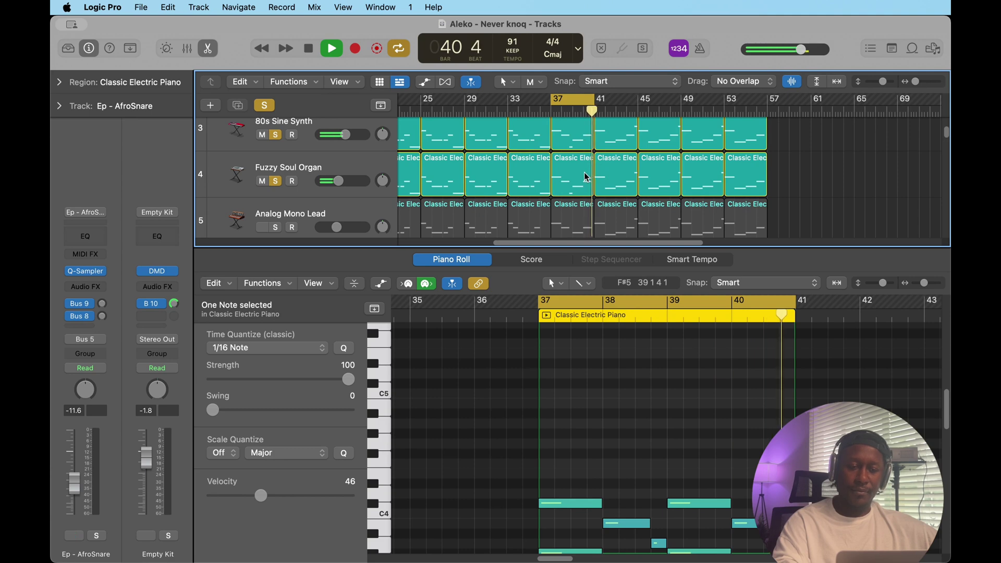
{"action": "scroll", "coordinate": [599, 173], "scroll_direction": "down", "scroll_amount": 2}
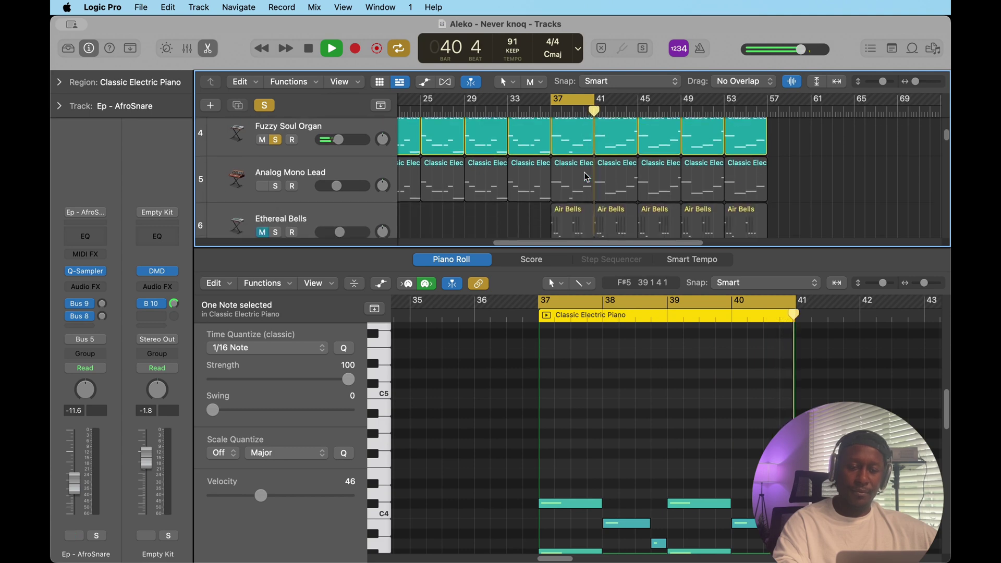
{"action": "left_click", "coordinate": [275, 186]}
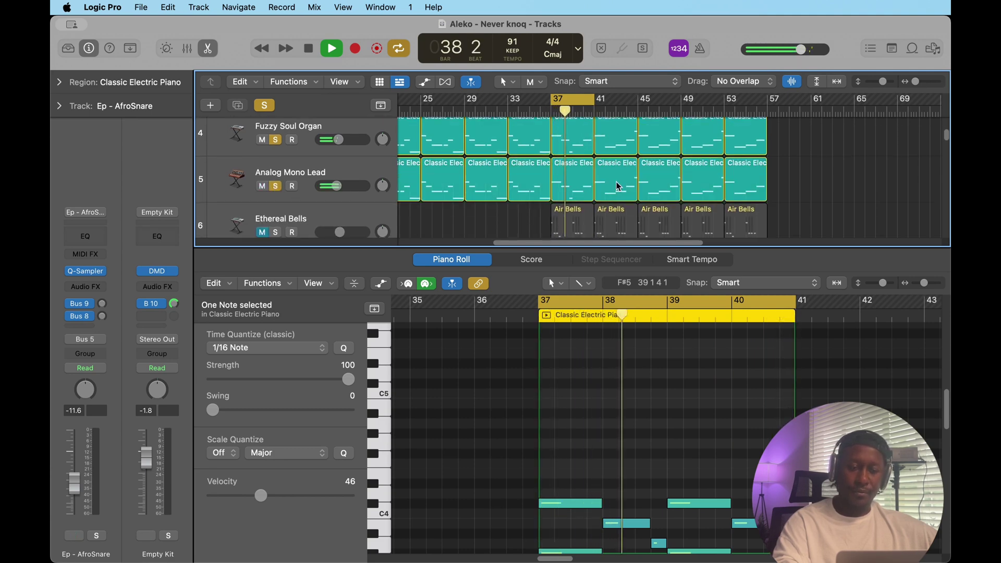
Step: Add Ethereal Bells and Gentle Sine Bells to the solo, auditioning Dreamy Music Box Bells in between and removing it again
{"action": "scroll", "coordinate": [576, 184], "scroll_direction": "down", "scroll_amount": 2}
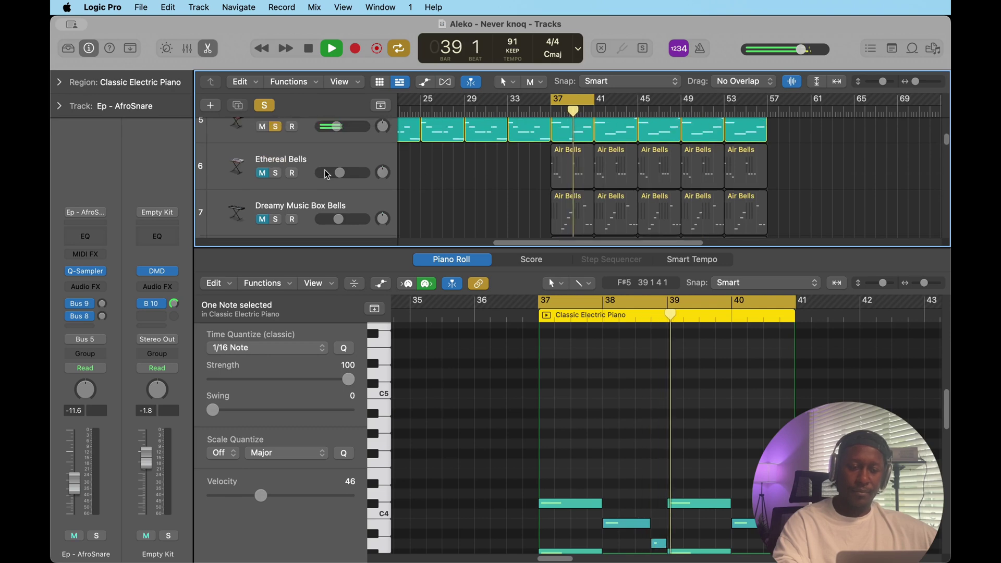
{"action": "left_click", "coordinate": [277, 175]}
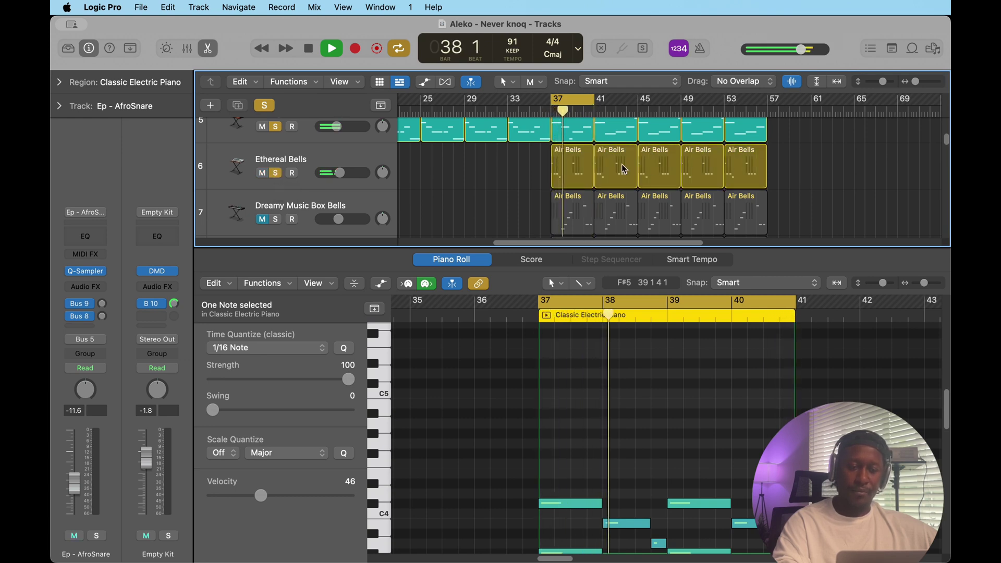
{"action": "scroll", "coordinate": [624, 170], "scroll_direction": "down", "scroll_amount": 2}
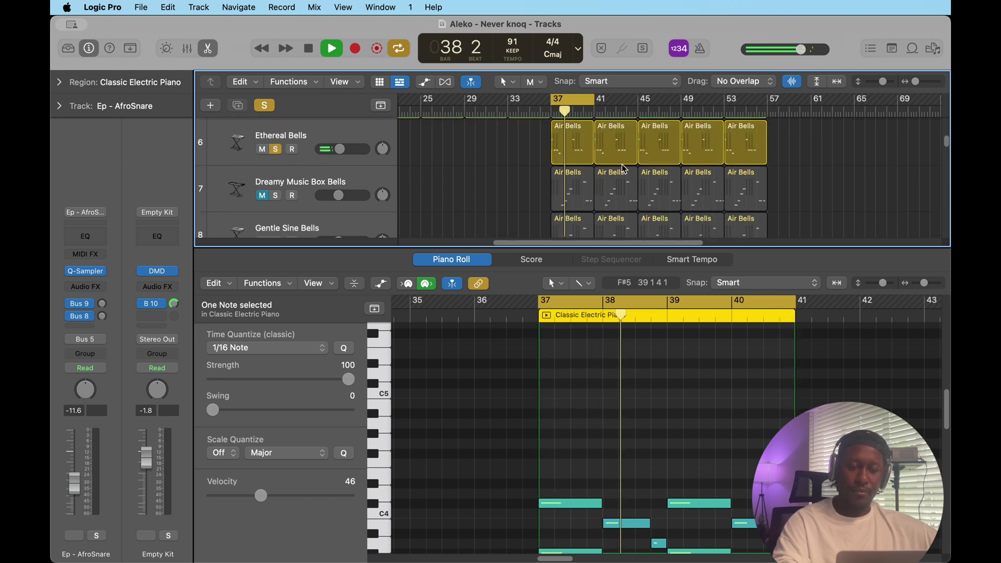
{"action": "left_click", "coordinate": [276, 197]}
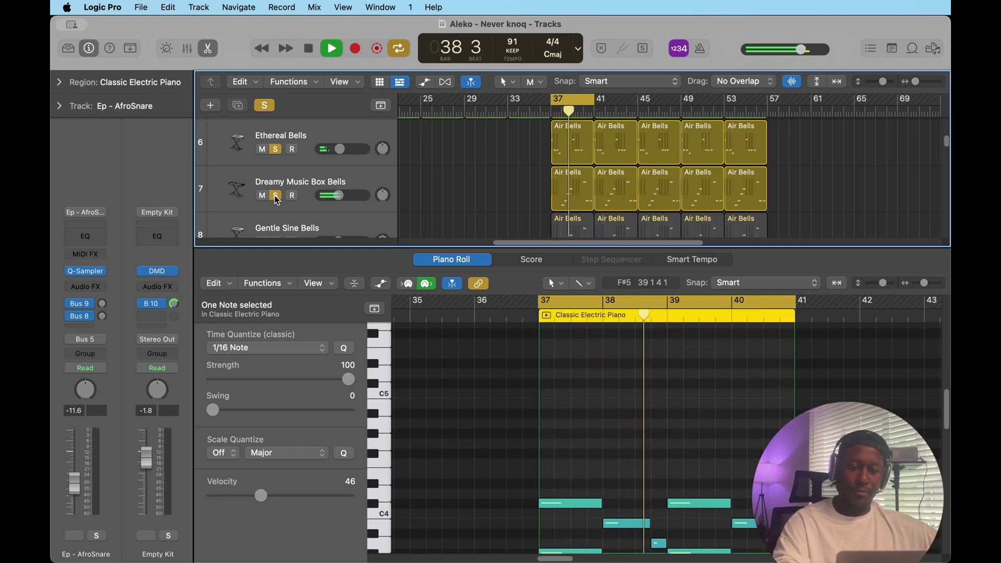
{"action": "left_click", "coordinate": [276, 196]}
{"action": "scroll", "coordinate": [335, 193], "scroll_direction": "down", "scroll_amount": 3}
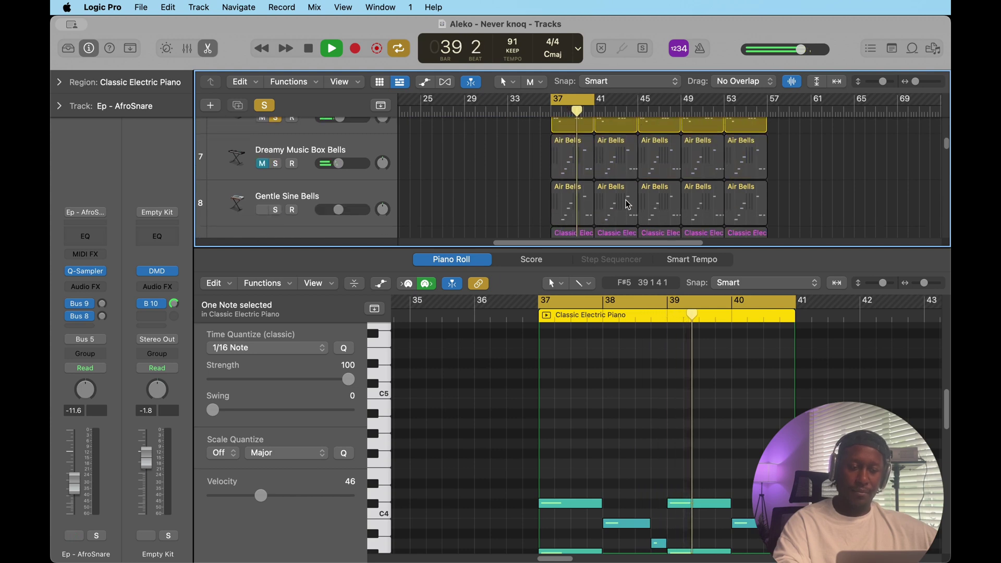
{"action": "left_click", "coordinate": [276, 180]}
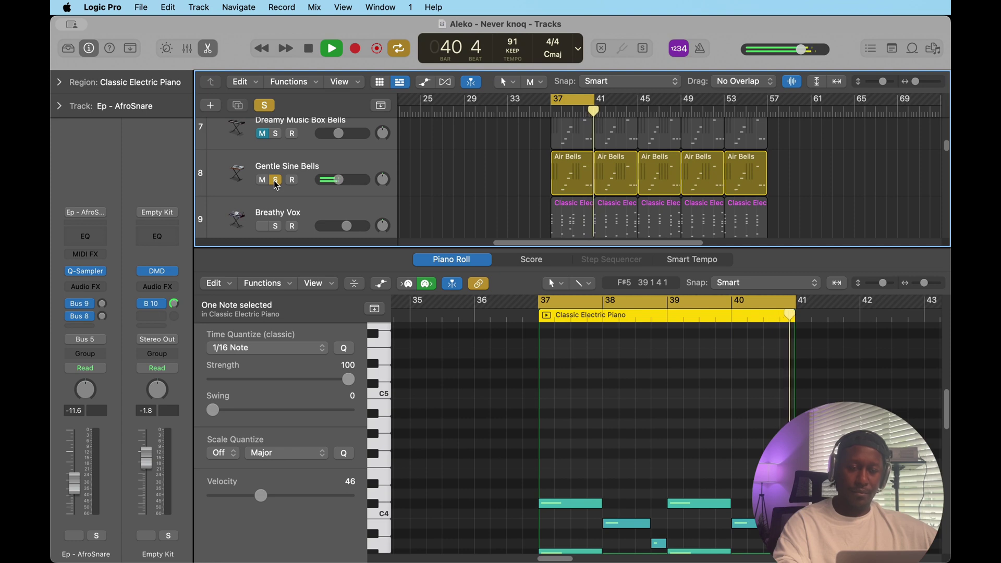
Step: Audition the Breathy Vox track, take it back out of the solo, and add Epic Cloud Formation instead
{"action": "scroll", "coordinate": [436, 158], "scroll_direction": "down", "scroll_amount": 3}
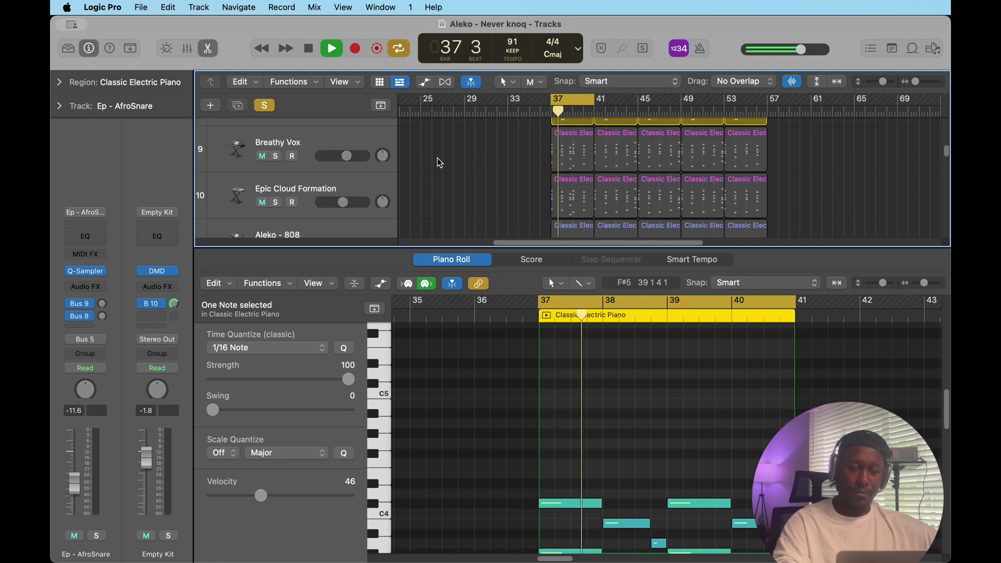
{"action": "scroll", "coordinate": [438, 162], "scroll_direction": "up", "scroll_amount": 1}
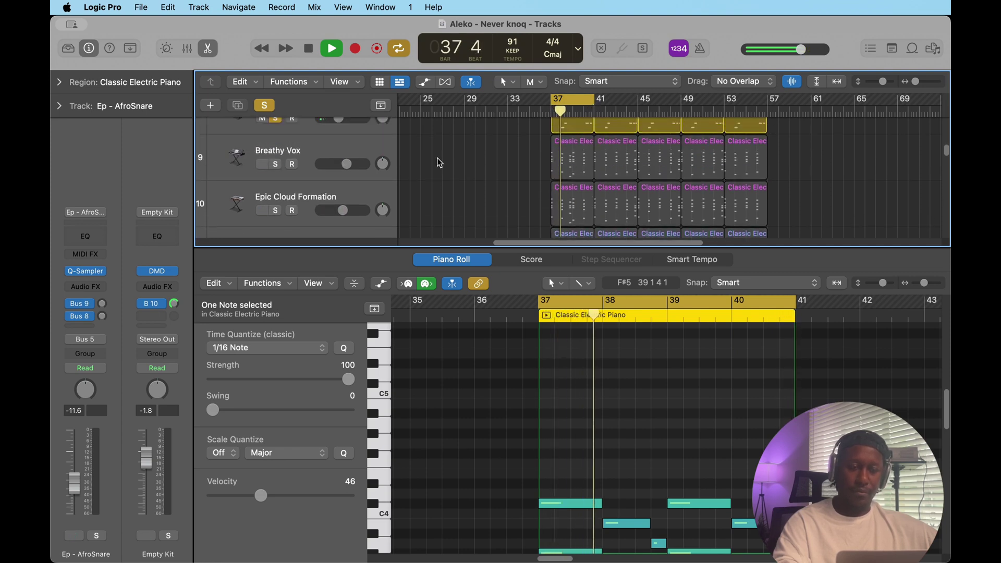
{"action": "left_click", "coordinate": [276, 165]}
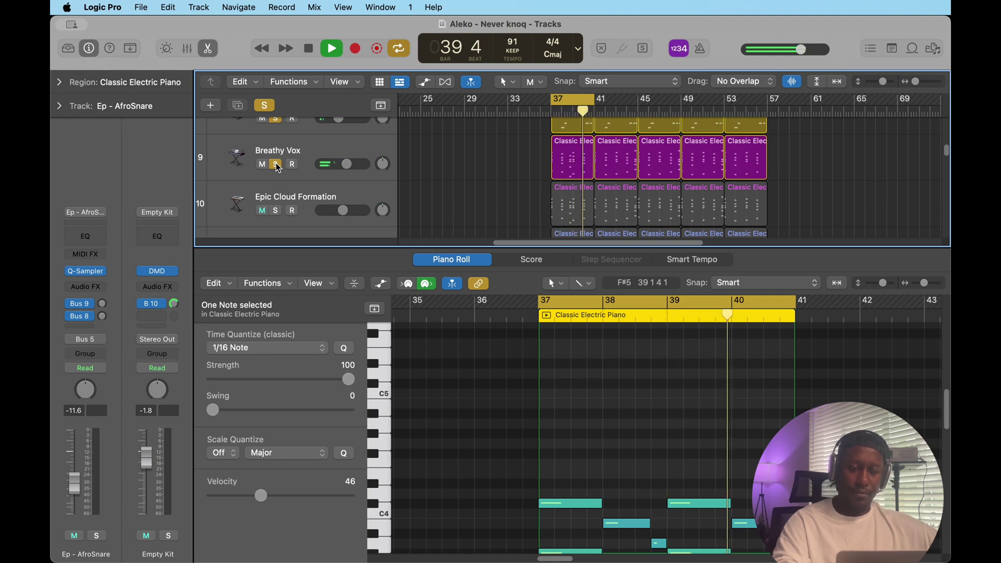
{"action": "left_click", "coordinate": [275, 165]}
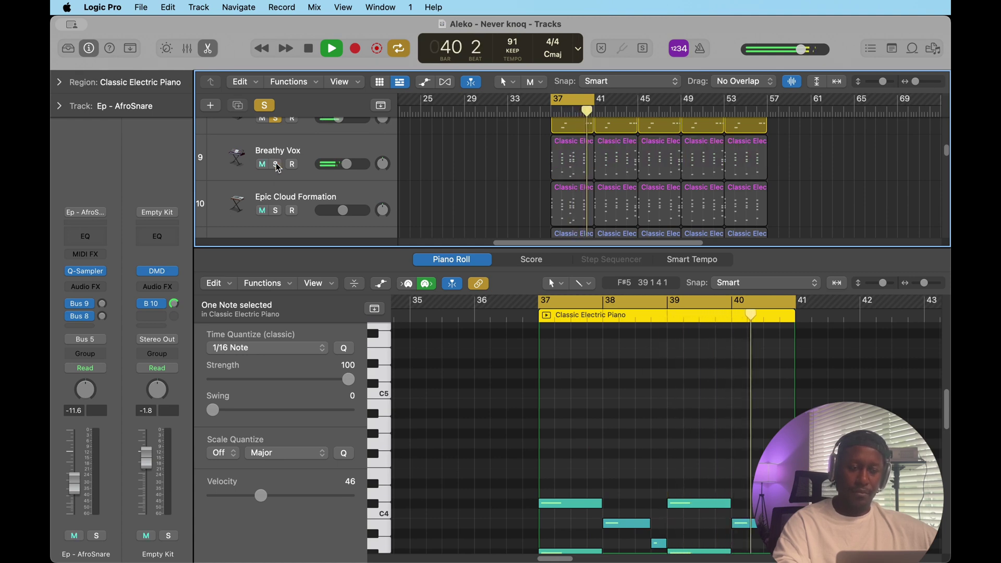
{"action": "left_click", "coordinate": [276, 210]}
Step: Add the 808 track to the solo and lower its volume slightly while listening
{"action": "scroll", "coordinate": [530, 163], "scroll_direction": "down", "scroll_amount": 3}
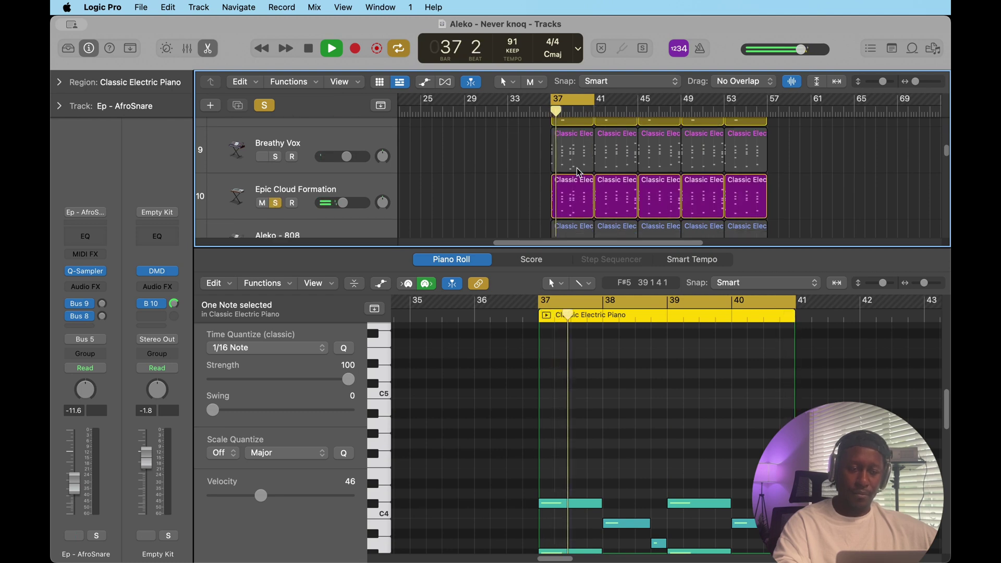
{"action": "scroll", "coordinate": [578, 173], "scroll_direction": "down", "scroll_amount": 1}
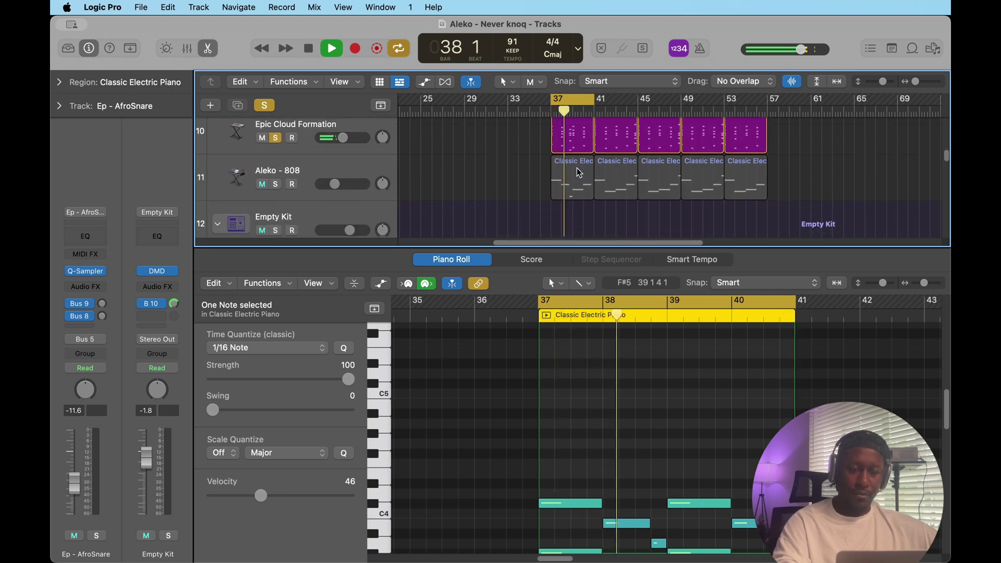
{"action": "left_click", "coordinate": [276, 184]}
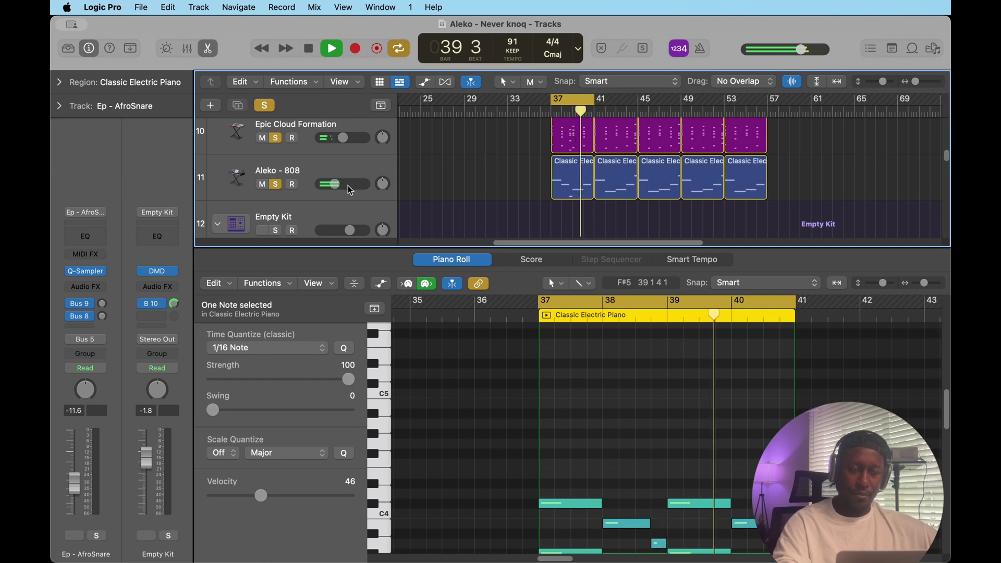
{"action": "left_click_drag", "start_coordinate": [337, 184], "coordinate": [327, 184]}
{"action": "scroll", "coordinate": [351, 158], "scroll_direction": "down", "scroll_amount": 4}
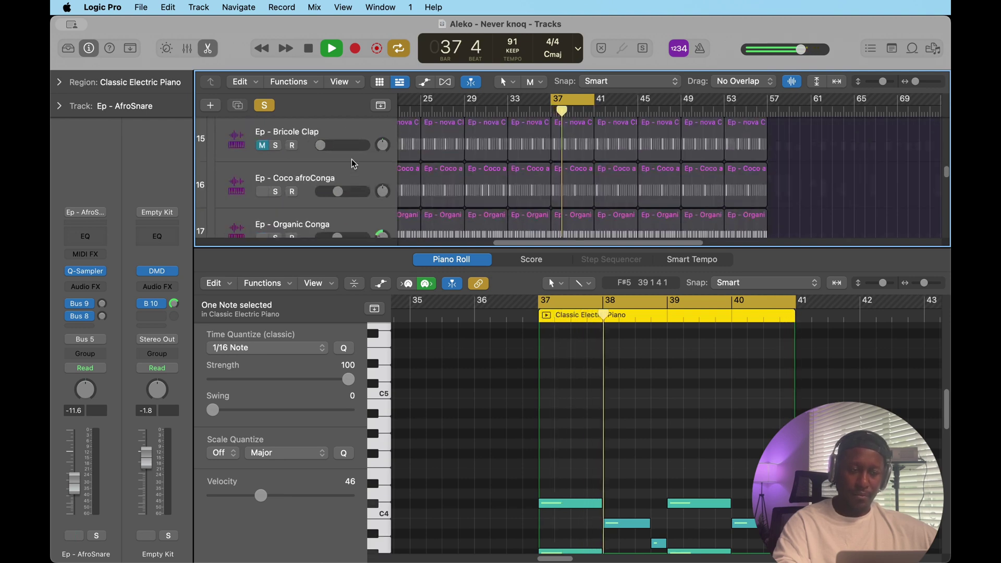
Step: Stop playback, clear all solos, and mute the Breathy Vox track
{"action": "scroll", "coordinate": [354, 164], "scroll_direction": "up", "scroll_amount": 6}
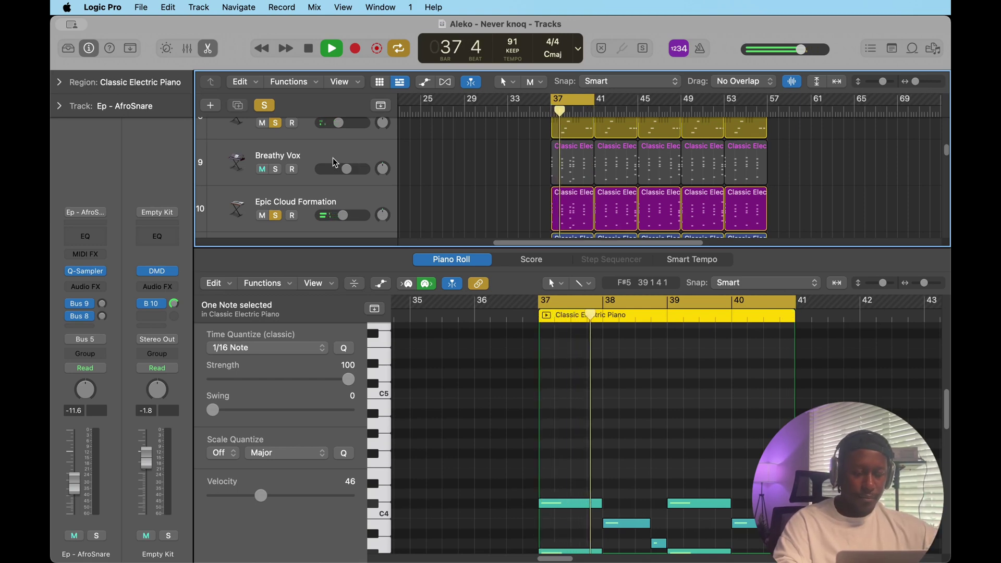
{"action": "key", "text": "space"}
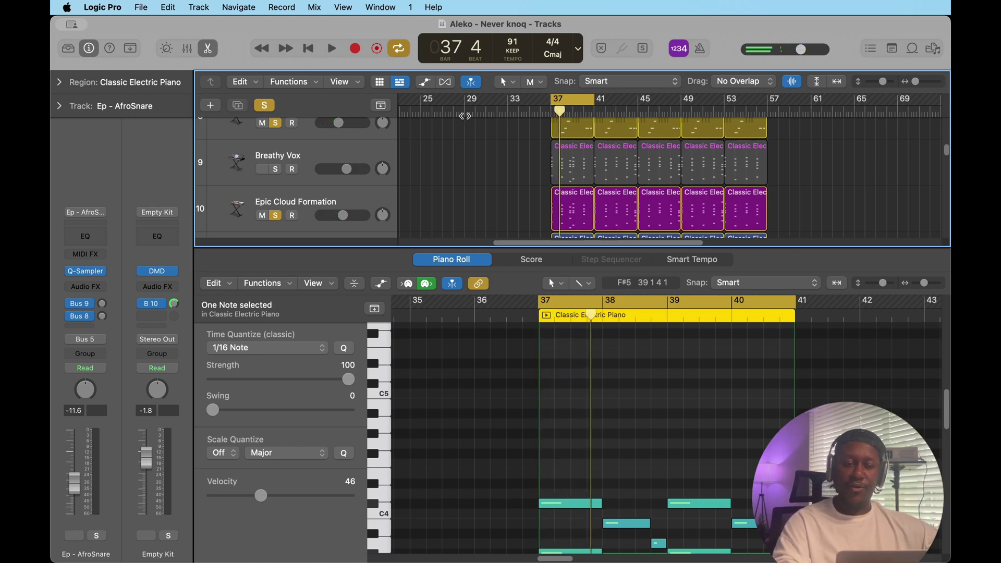
{"action": "left_click", "coordinate": [267, 106]}
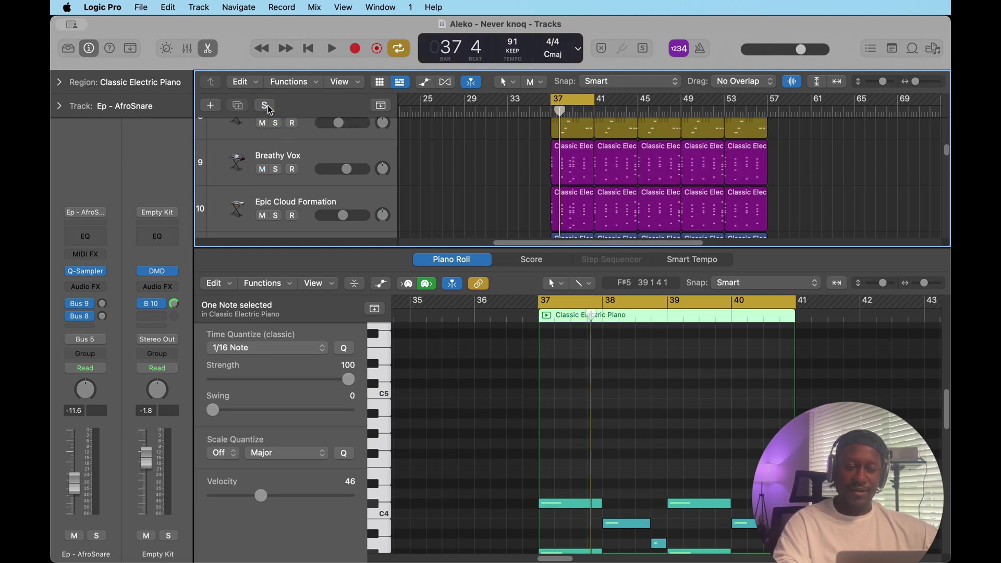
{"action": "left_click", "coordinate": [261, 169]}
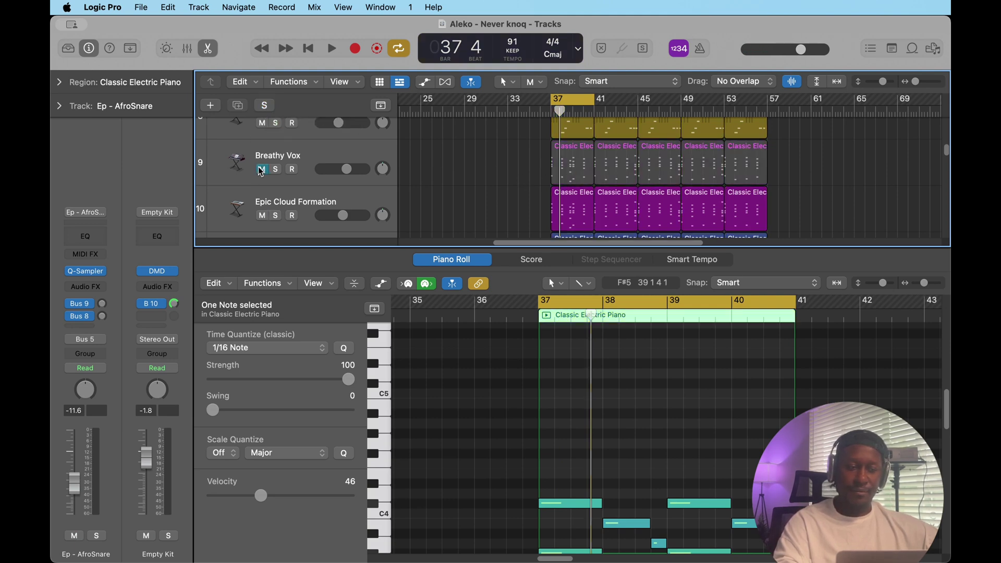
Step: Play the bar 37 section with all solos cleared and look through the full track list, from the melodic layers to the audio tracks and back
{"action": "key", "text": "space"}
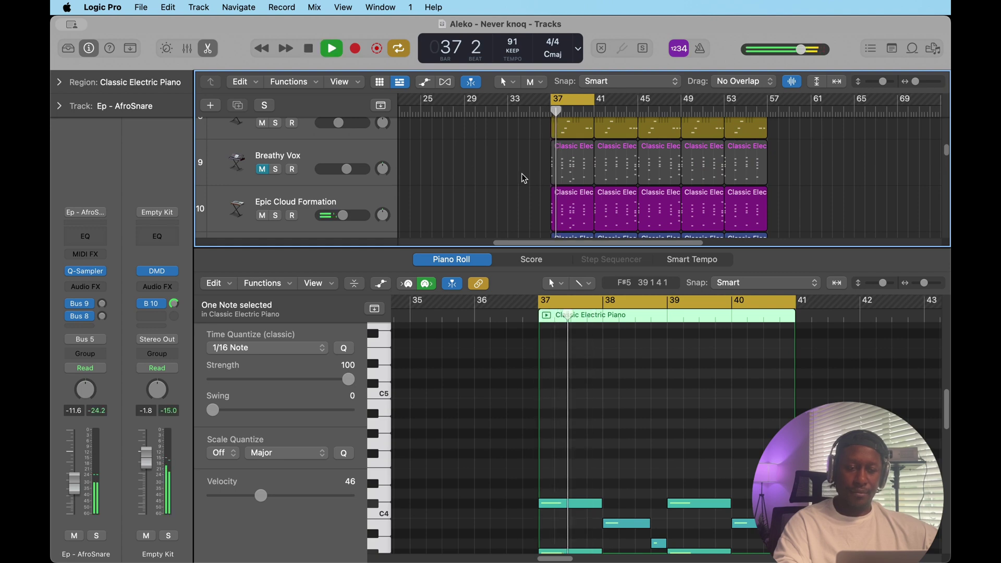
{"action": "scroll", "coordinate": [554, 172], "scroll_direction": "down", "scroll_amount": 1}
{"action": "scroll", "coordinate": [555, 172], "scroll_direction": "down", "scroll_amount": 15}
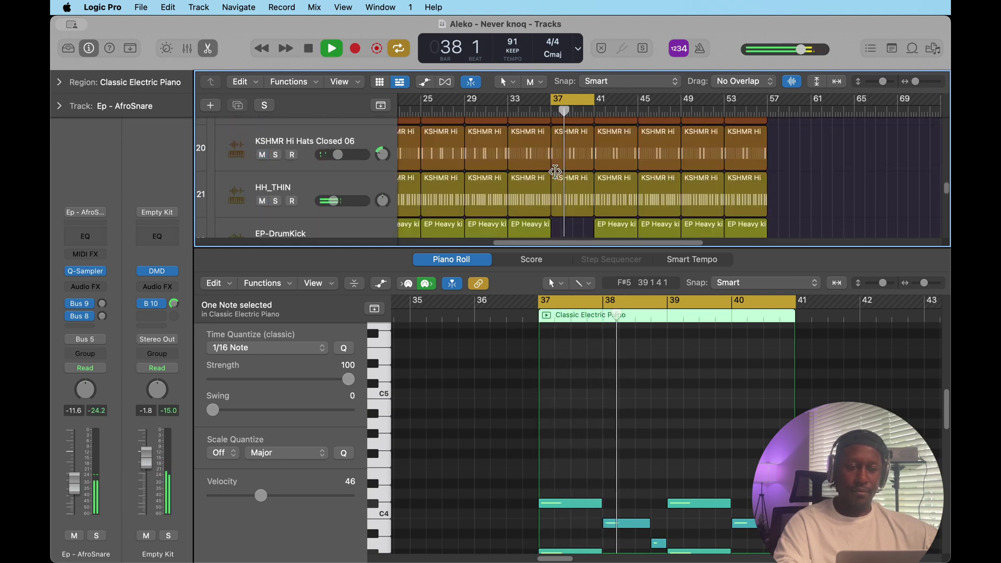
{"action": "scroll", "coordinate": [555, 172], "scroll_direction": "down", "scroll_amount": 5}
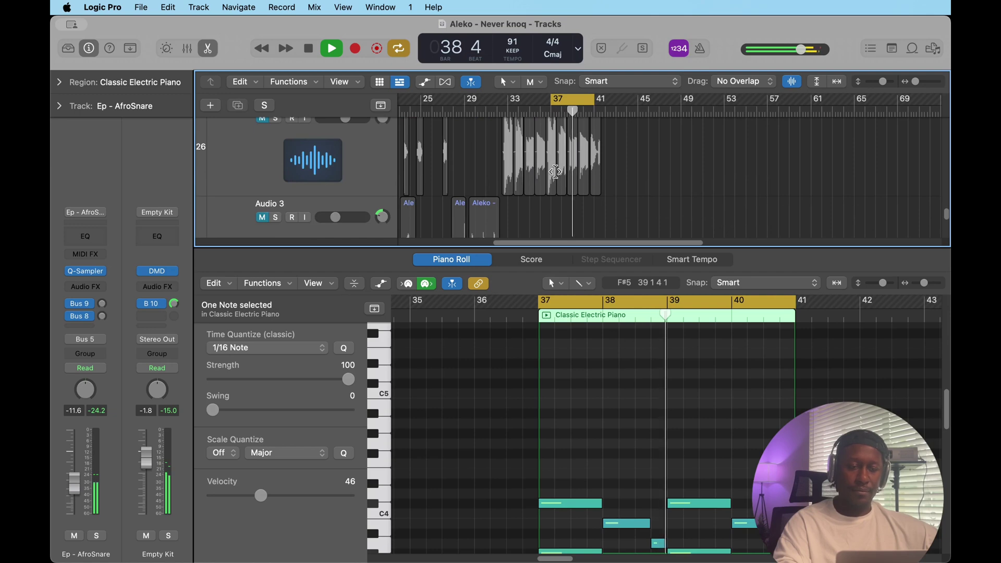
{"action": "scroll", "coordinate": [555, 172], "scroll_direction": "down", "scroll_amount": 3}
{"action": "scroll", "coordinate": [554, 172], "scroll_direction": "up", "scroll_amount": 20}
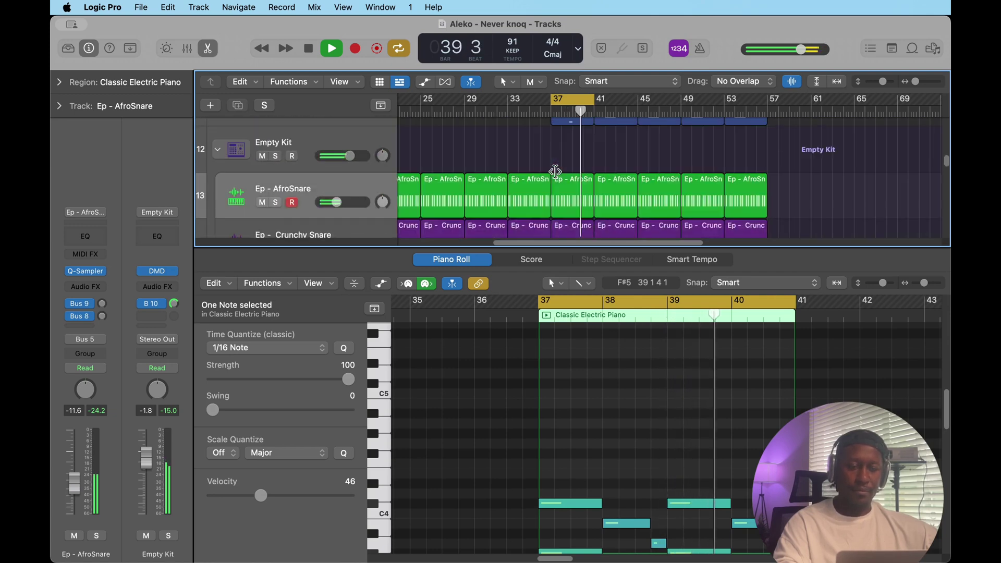
{"action": "scroll", "coordinate": [555, 172], "scroll_direction": "up", "scroll_amount": 5}
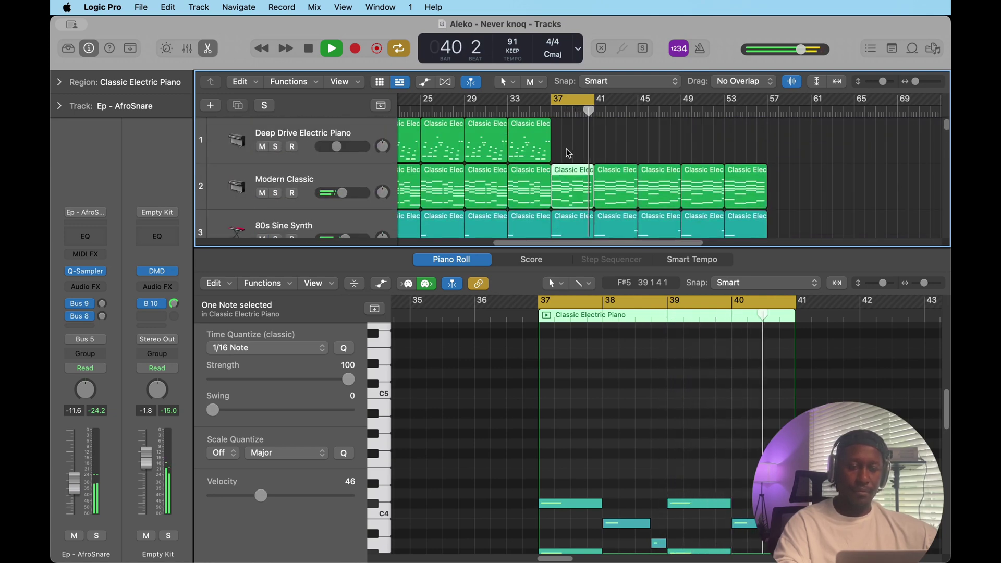
Step: Move the cycle range to bars 41 to 45, listen to that section, and stop playback
{"action": "left_click_drag", "start_coordinate": [576, 108], "coordinate": [614, 105]}
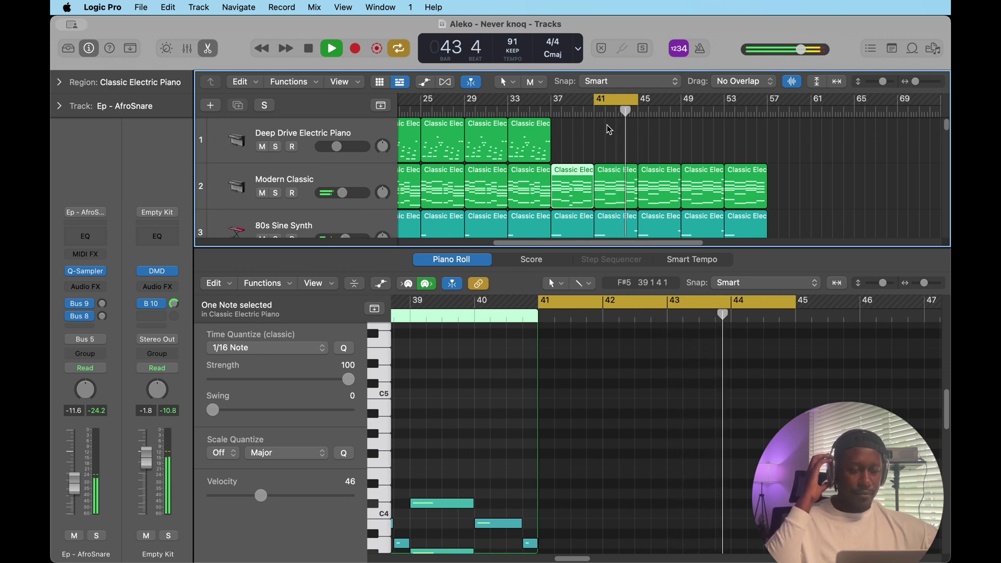
{"action": "key", "text": "space"}
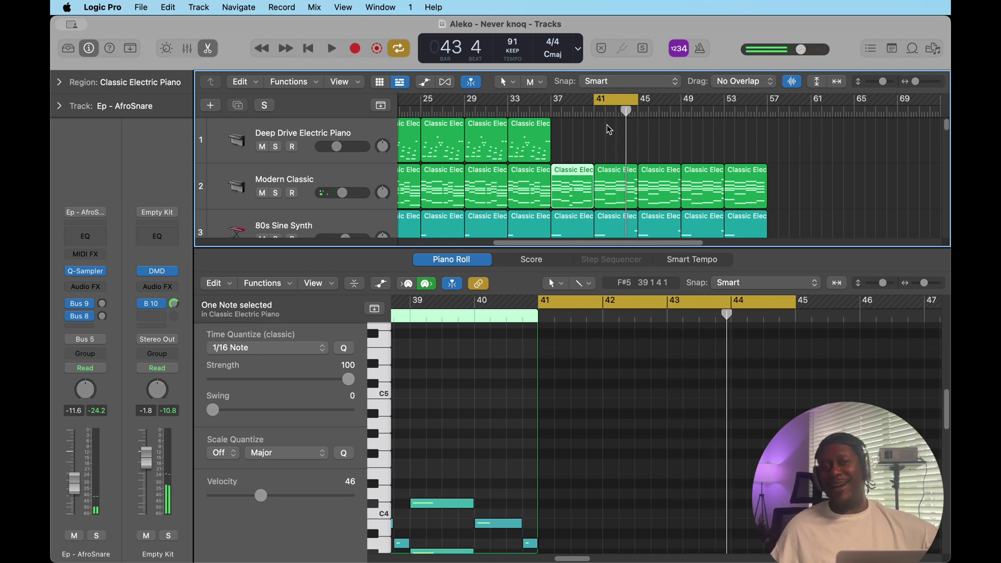